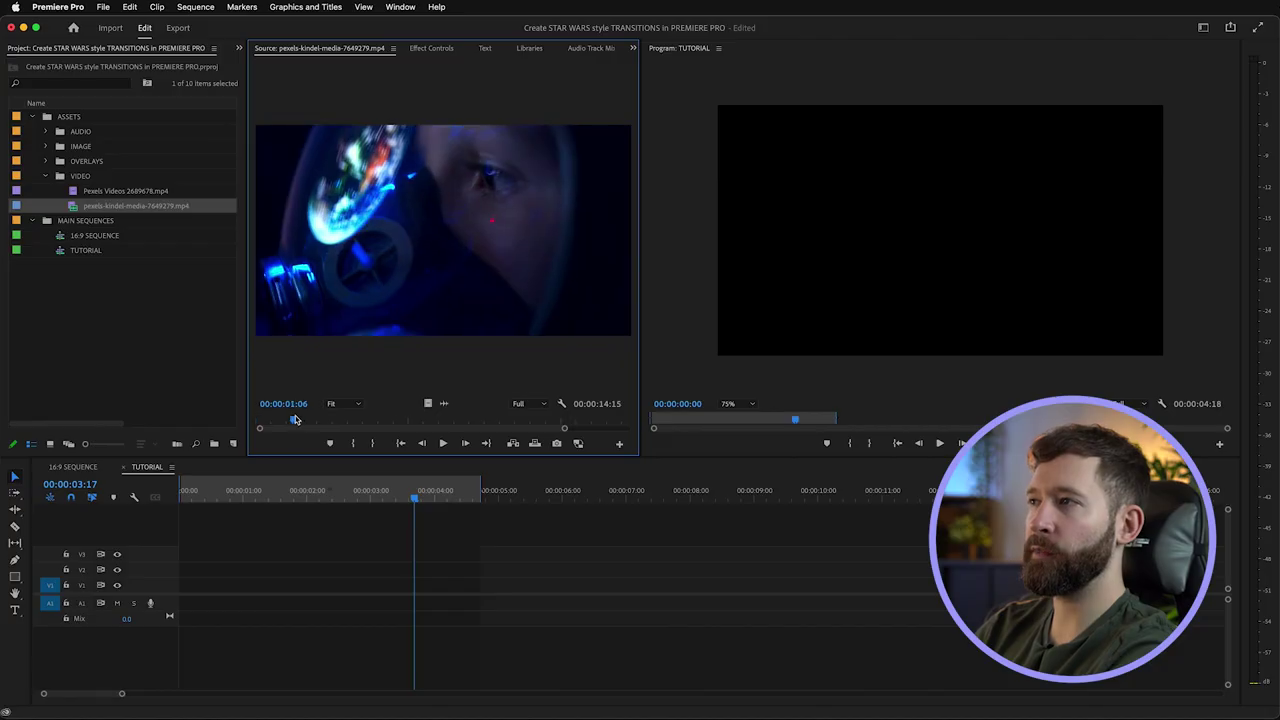
# - Place the astronaut clip on V2 and the desert clip on V1, overlapping the astronaut clip's end in TUTORIAL
pyautogui.moveTo(344, 420); pyautogui.dragTo(381, 418)
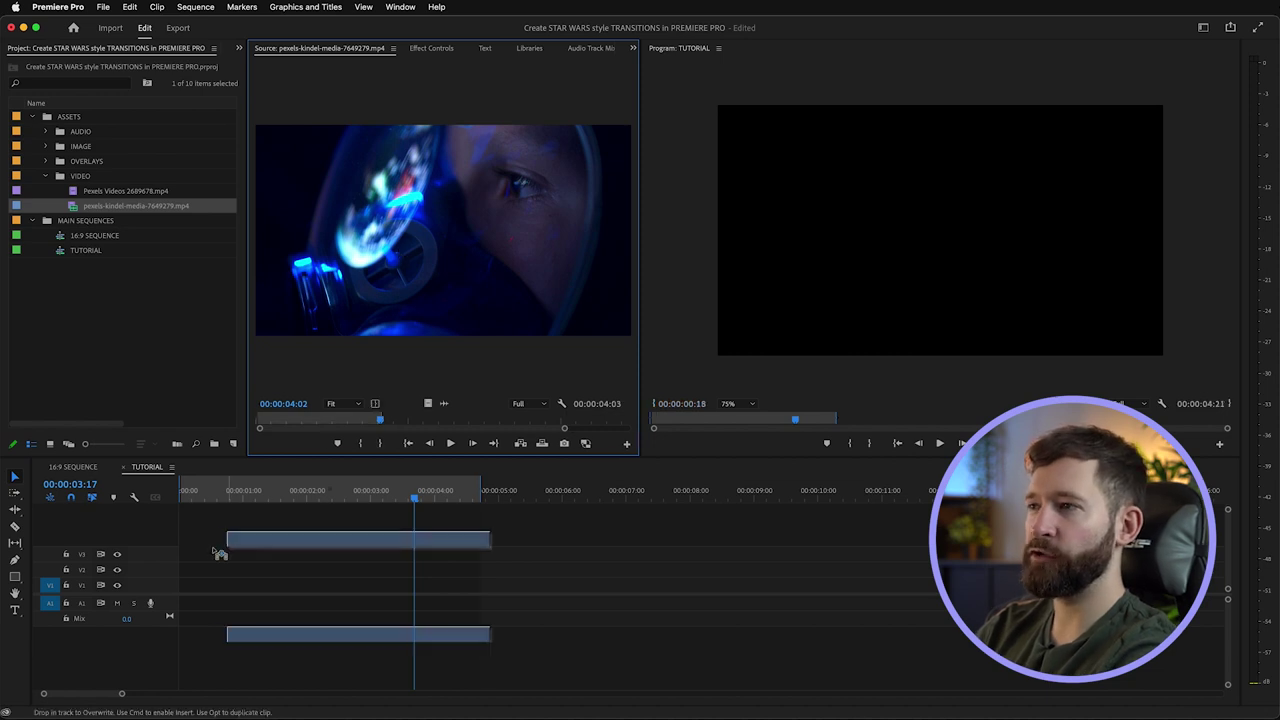
pyautogui.moveTo(188, 576); pyautogui.dragTo(187, 575)
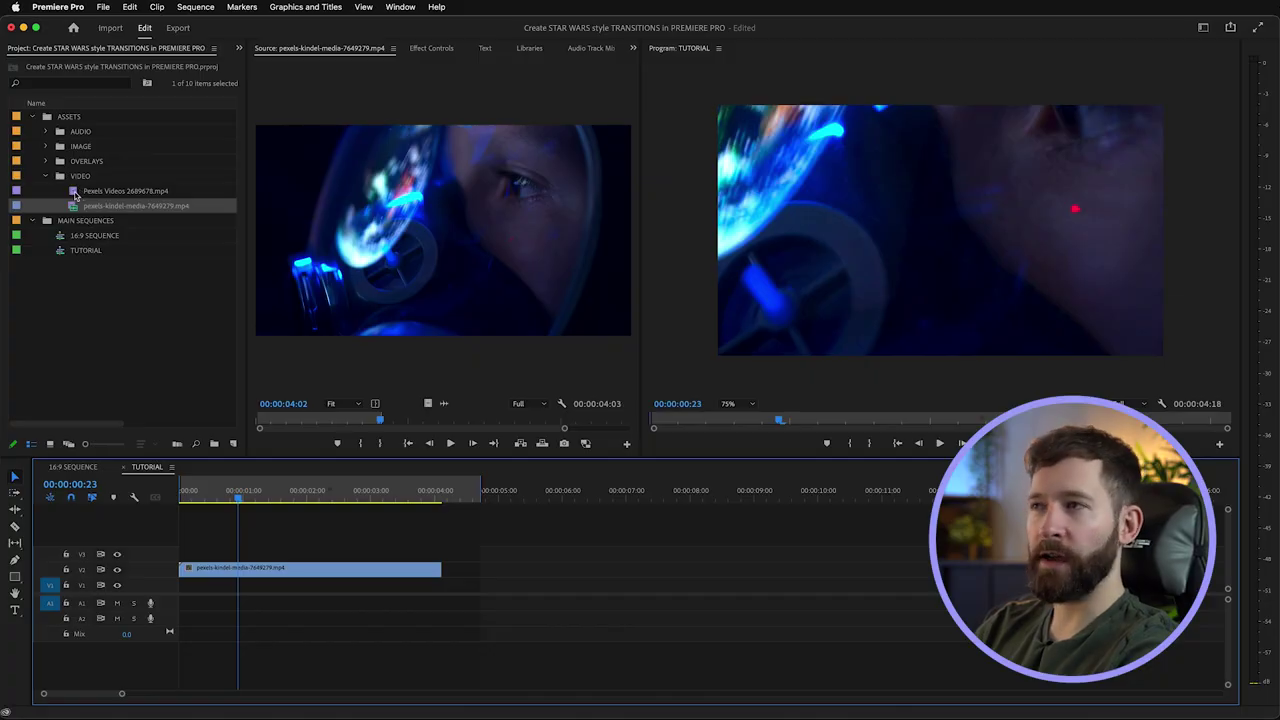
pyautogui.doubleClick(78, 192)
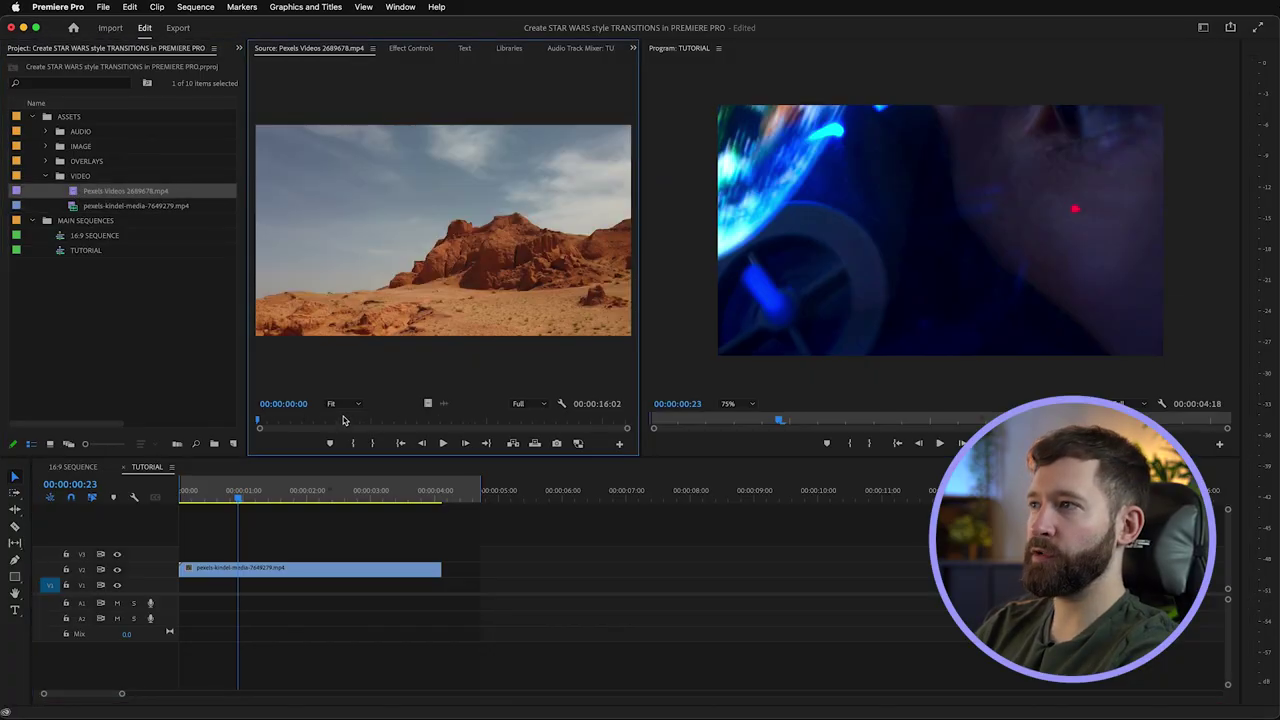
pyautogui.moveTo(340, 422); pyautogui.dragTo(484, 425)
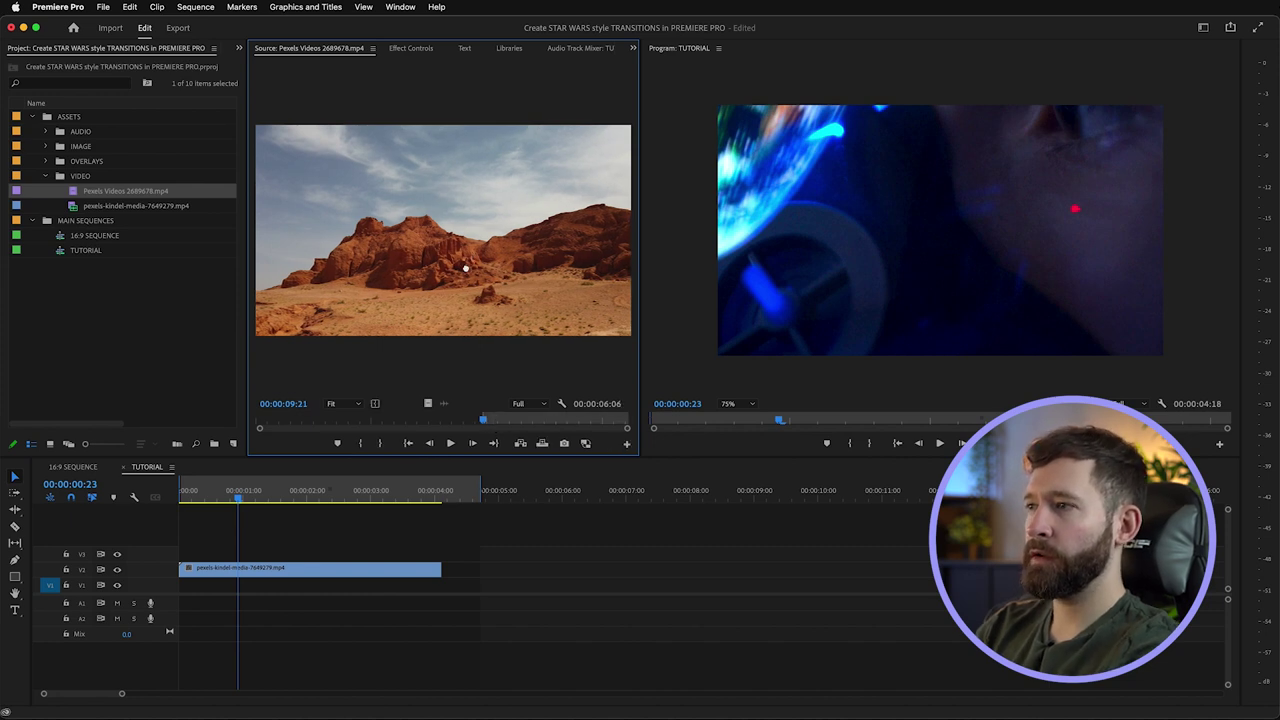
pyautogui.moveTo(465, 268); pyautogui.dragTo(306, 588)
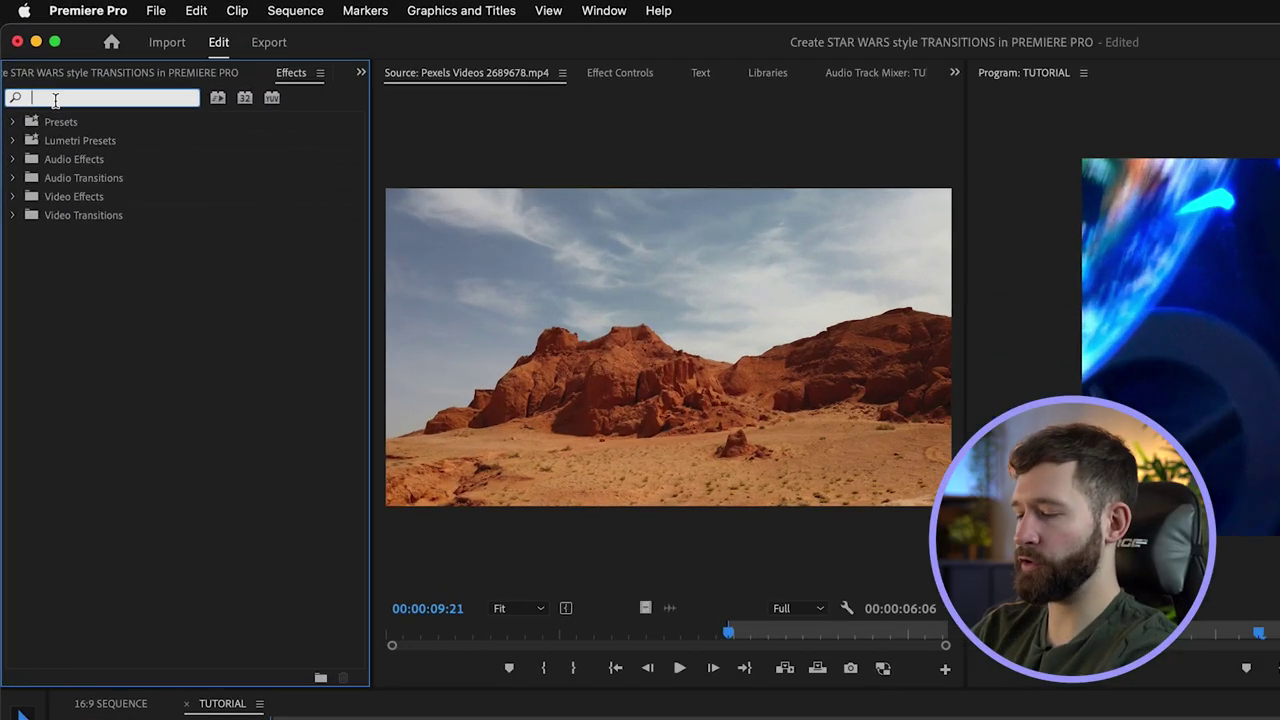
# - Apply Linear Wipe to the V2 astronaut clip and set its Feather to 300
pyautogui.write('linear')
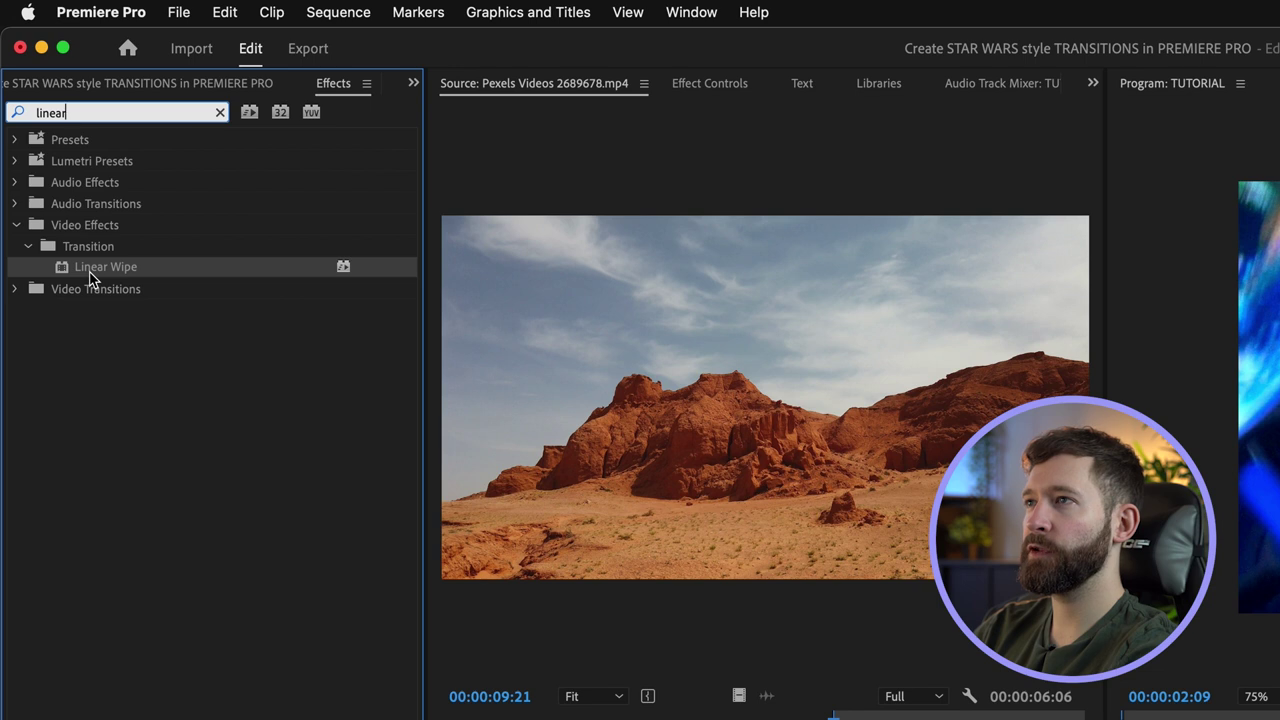
pyautogui.moveTo(89, 277); pyautogui.dragTo(537, 502)
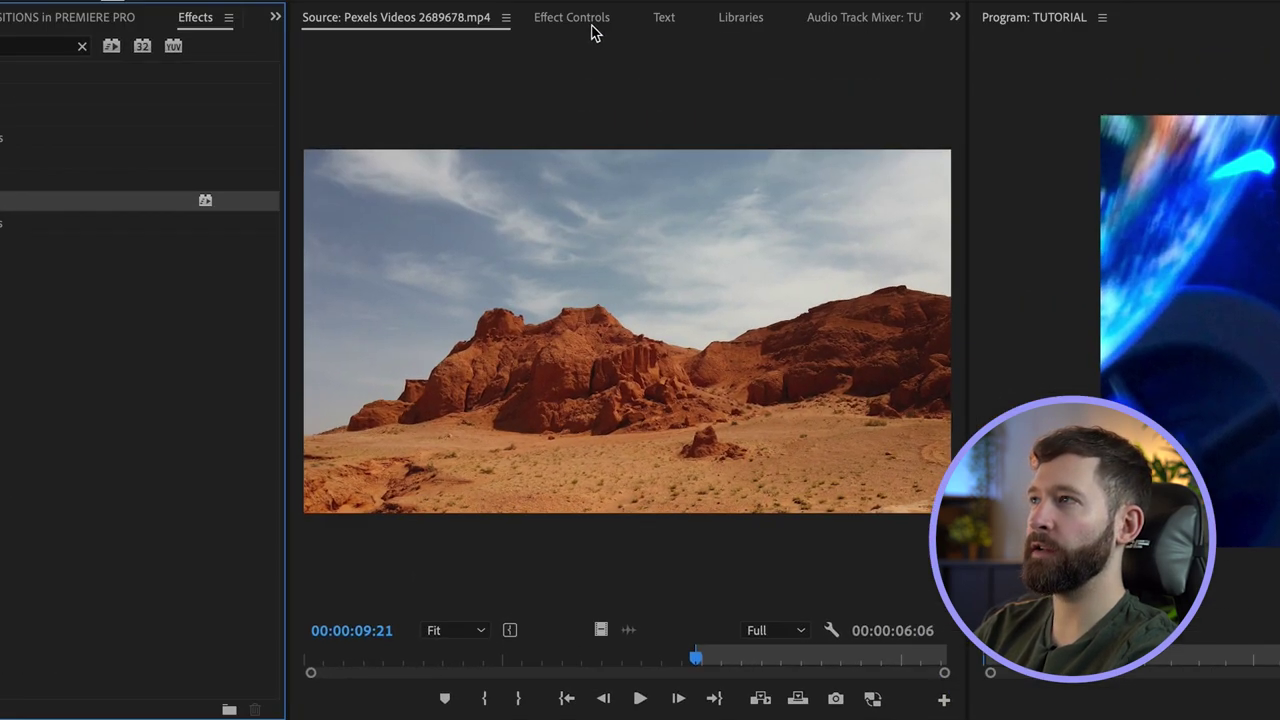
pyautogui.click(594, 31)
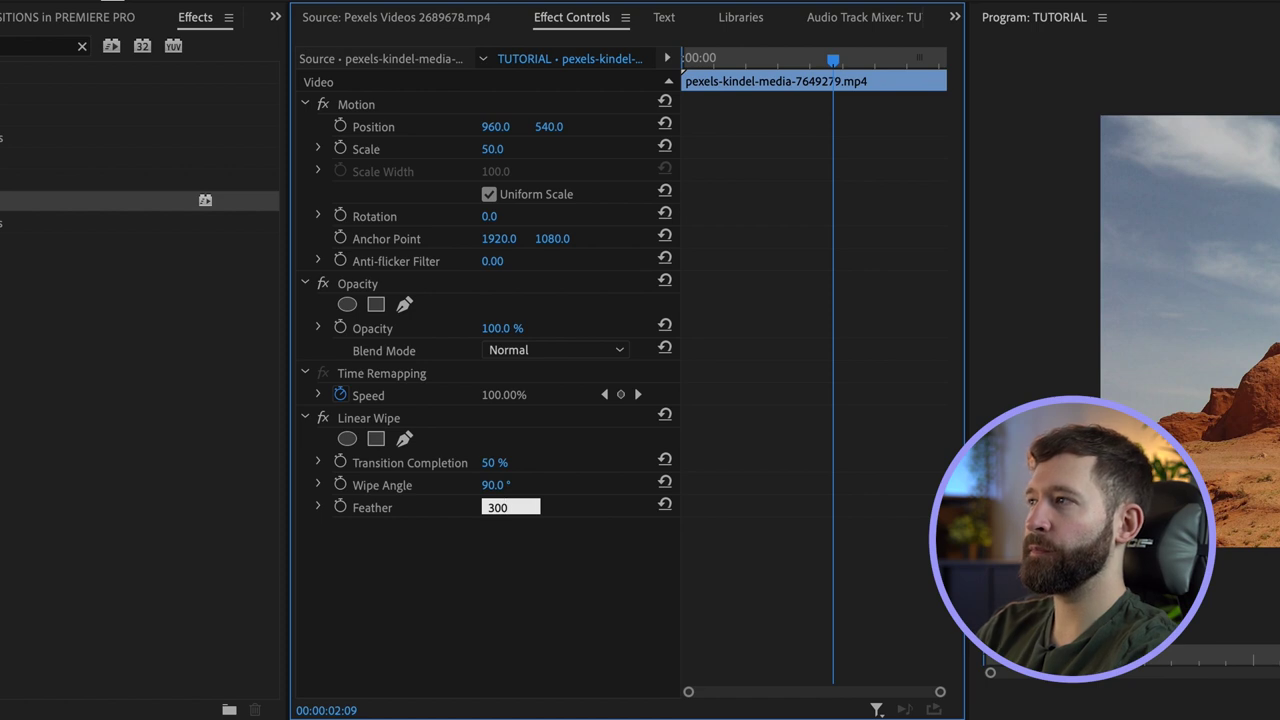
pyautogui.press('Return')
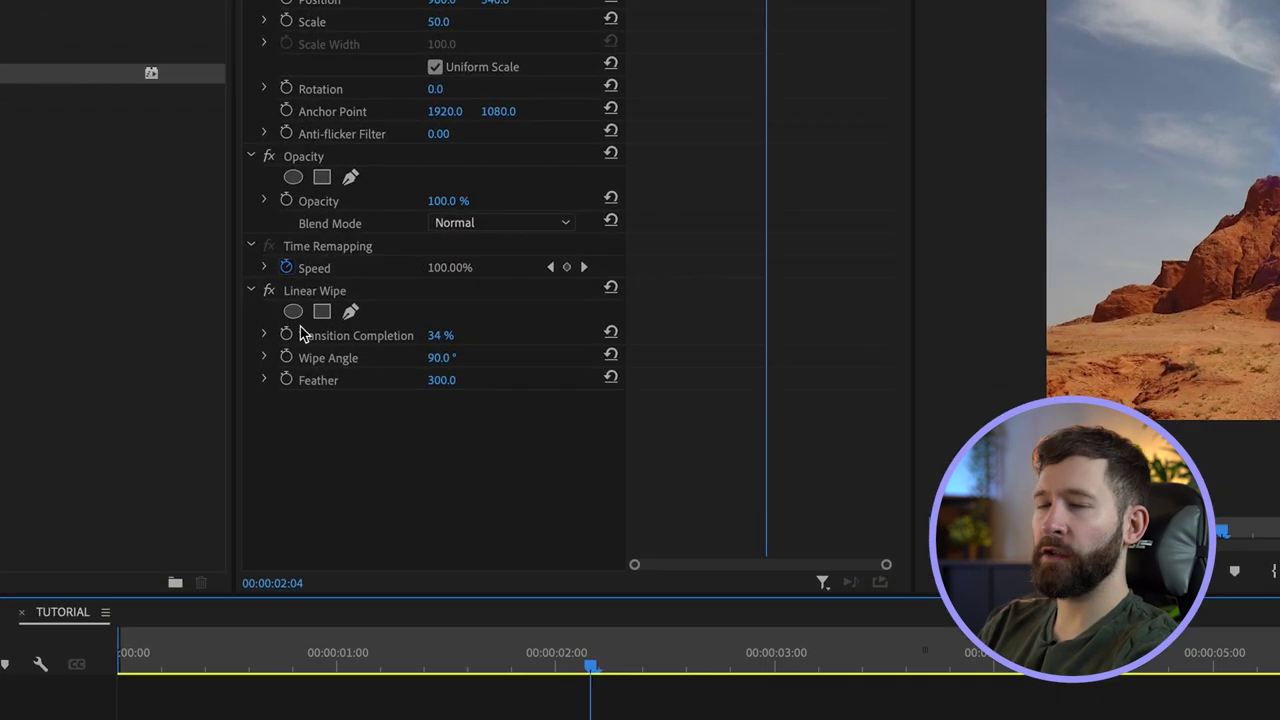
# - Keyframe the Linear Wipe's Transition Completion from 0% to 100% later in the clip
pyautogui.click(277, 306)
pyautogui.moveTo(455, 340); pyautogui.dragTo(457, 335)
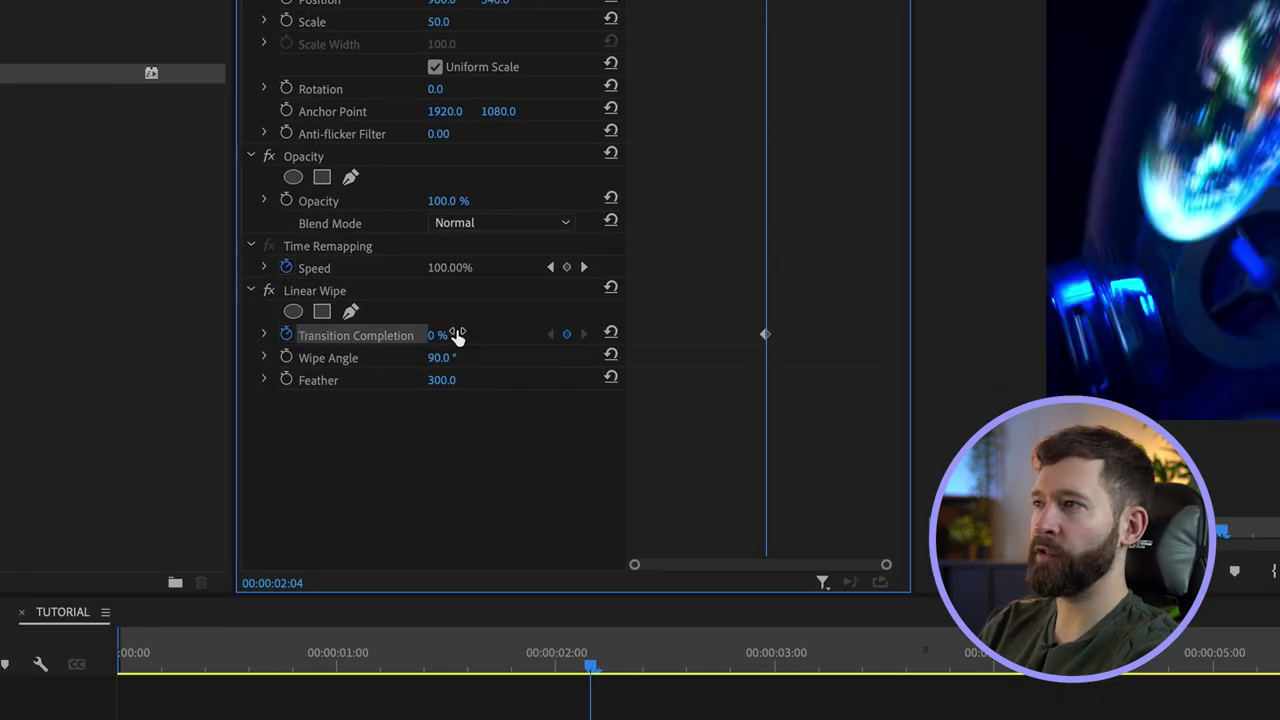
pyautogui.click(617, 664)
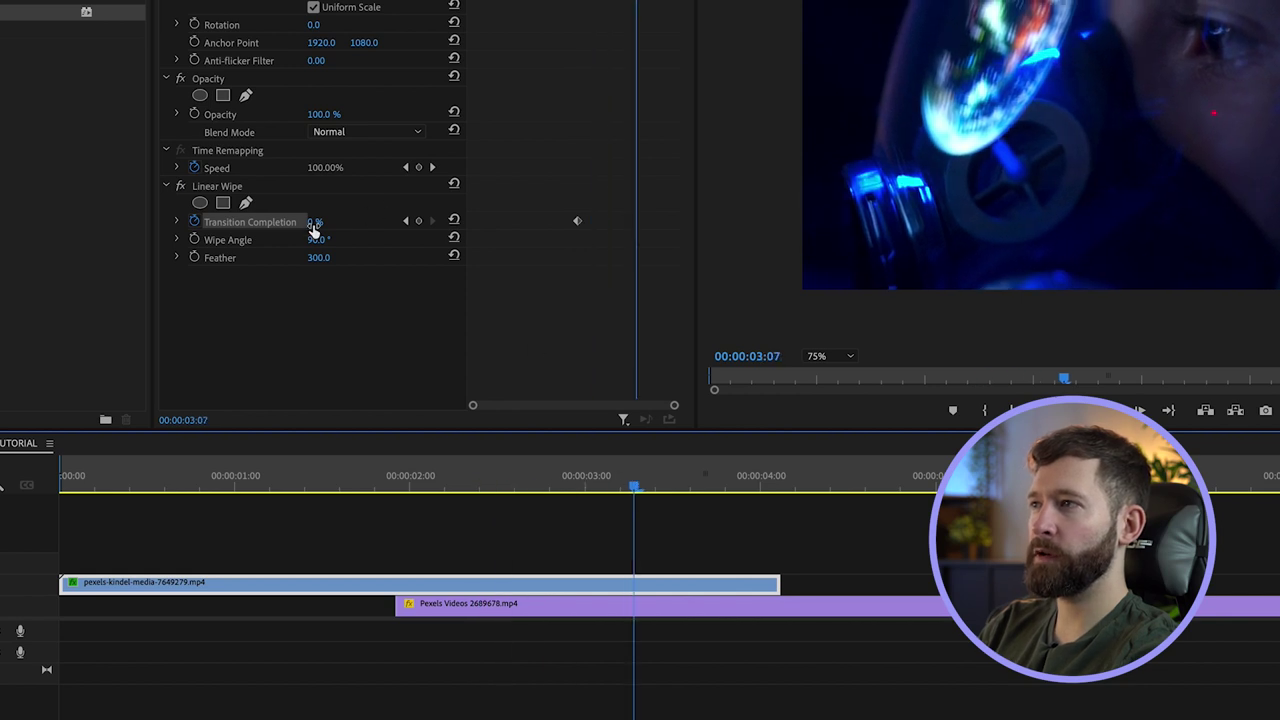
pyautogui.press('Return')
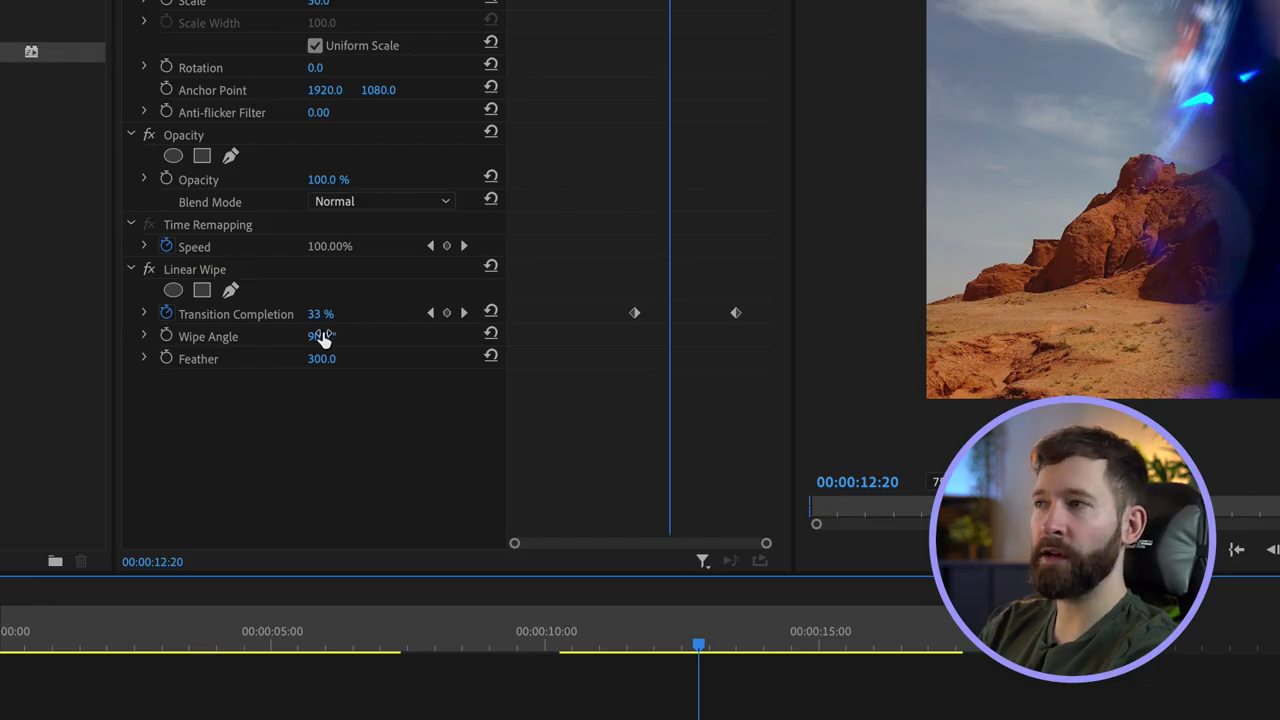
# - Set Wipe Angle to 0°, then scrub it to a diagonal of roughly 130°
pyautogui.click(320, 336)
pyautogui.write('0')
pyautogui.press('Return')
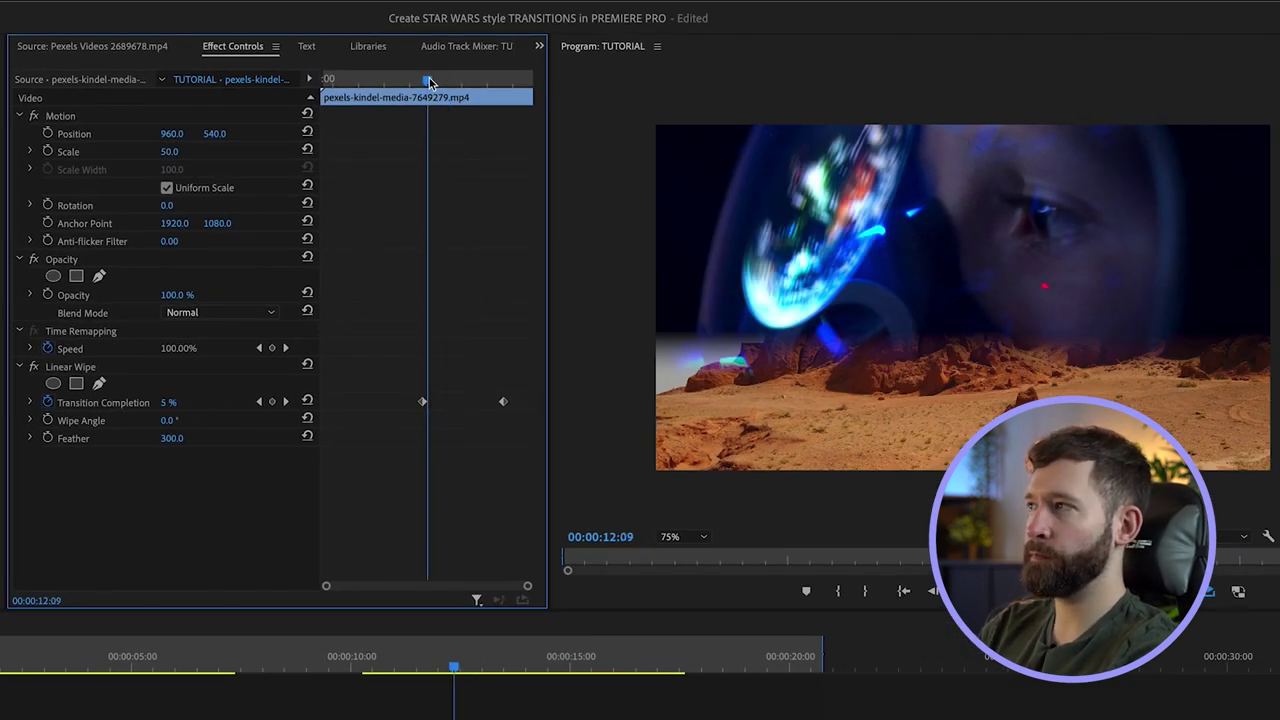
pyautogui.moveTo(476, 78); pyautogui.dragTo(505, 76)
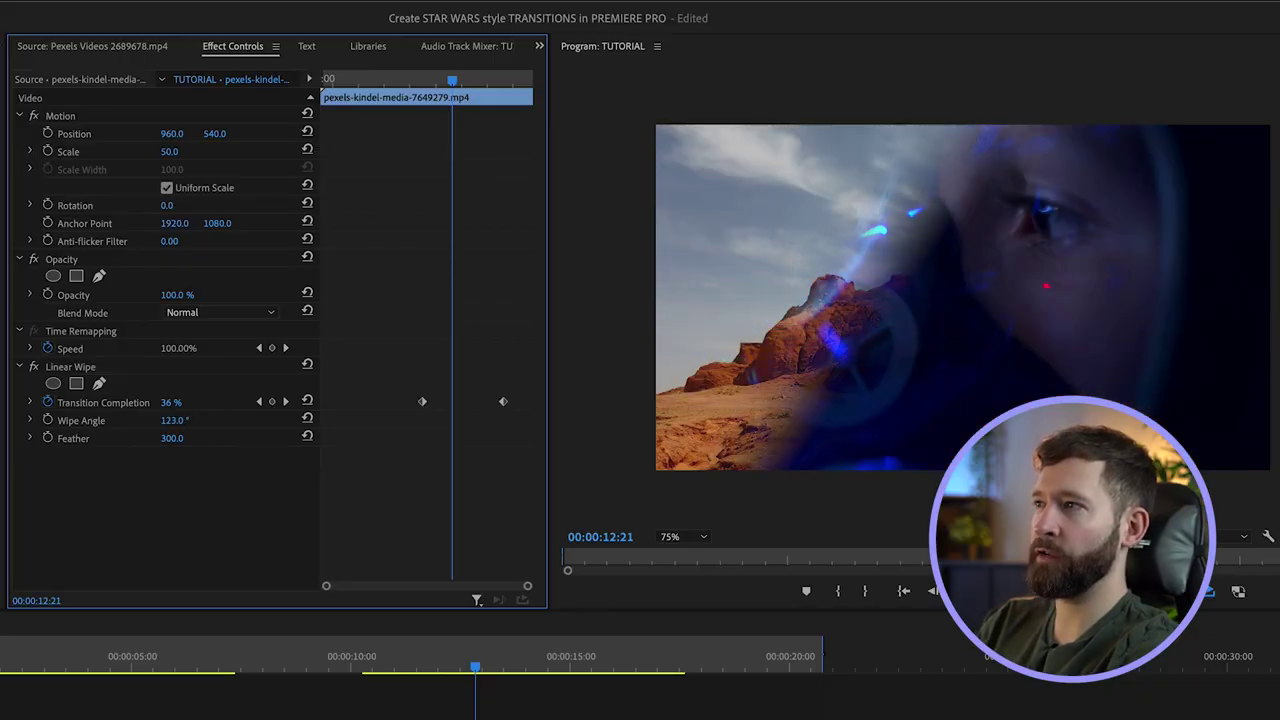
pyautogui.moveTo(172, 421); pyautogui.dragTo(177, 422)
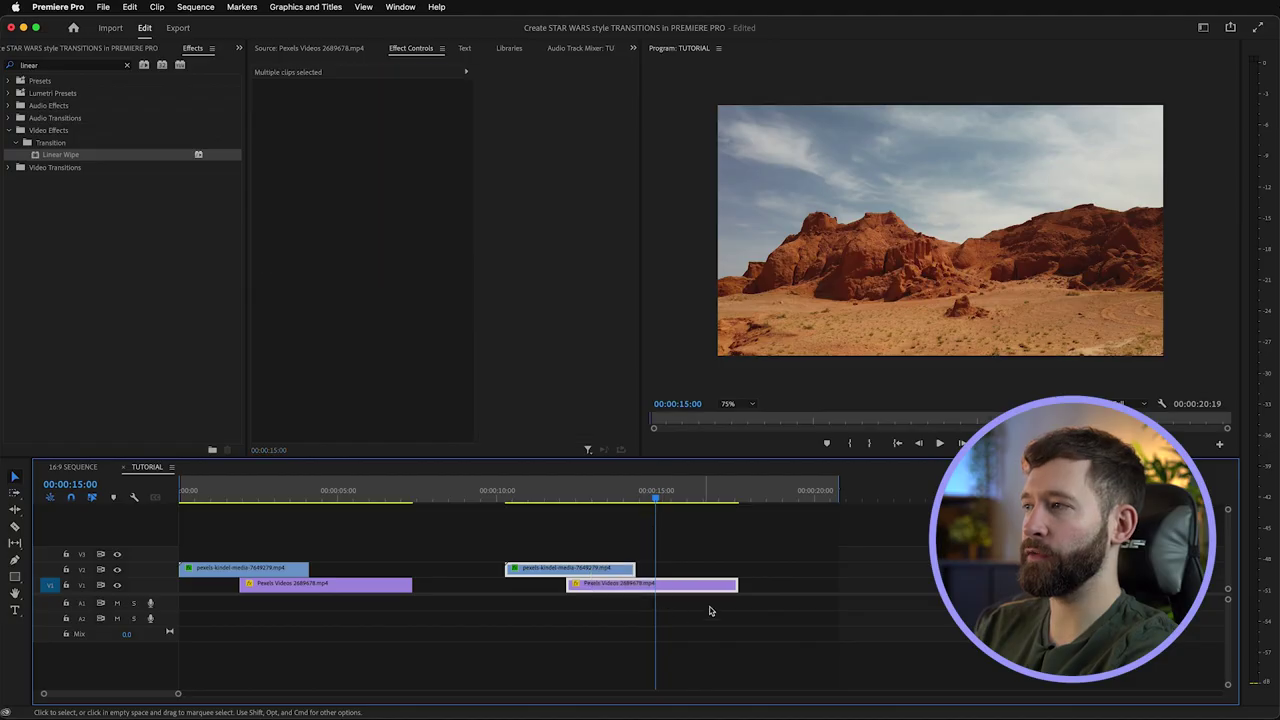
# - Paste a copy of the clip pair past the existing clips and apply Radial Wipe to its astronaut clip
pyautogui.click(810, 494)
pyautogui.press('super+v')
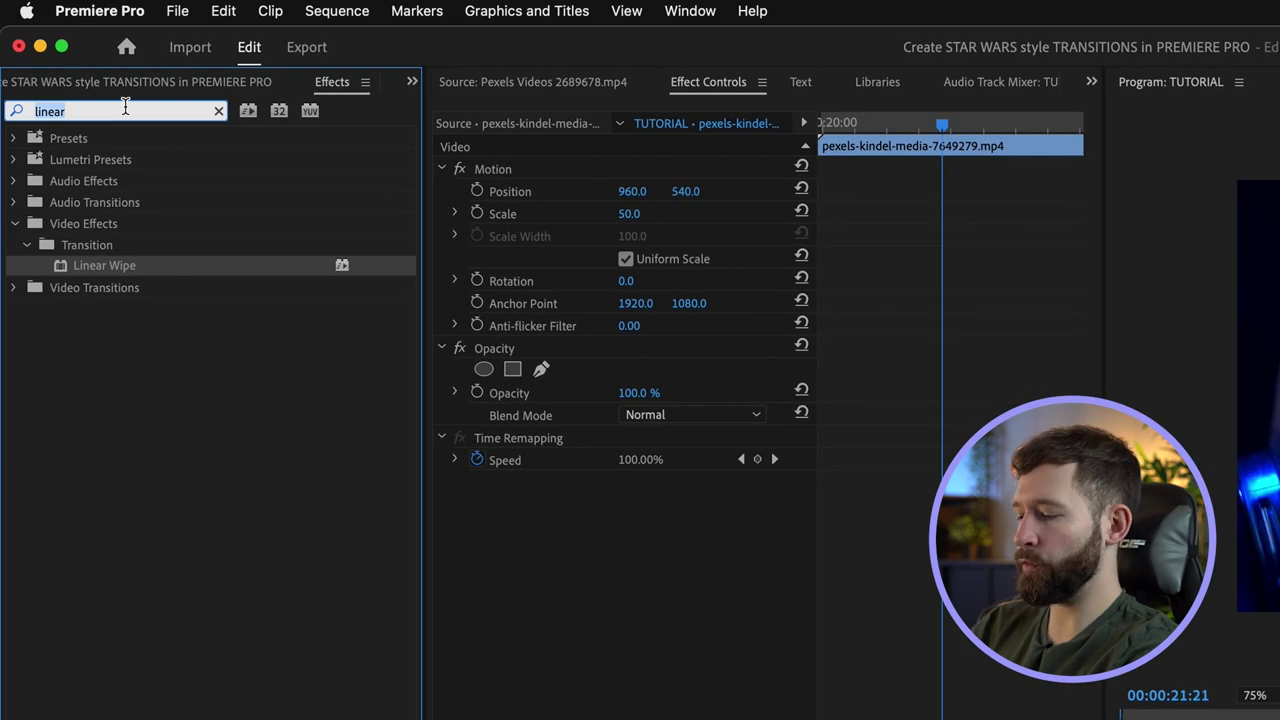
pyautogui.write('radial')
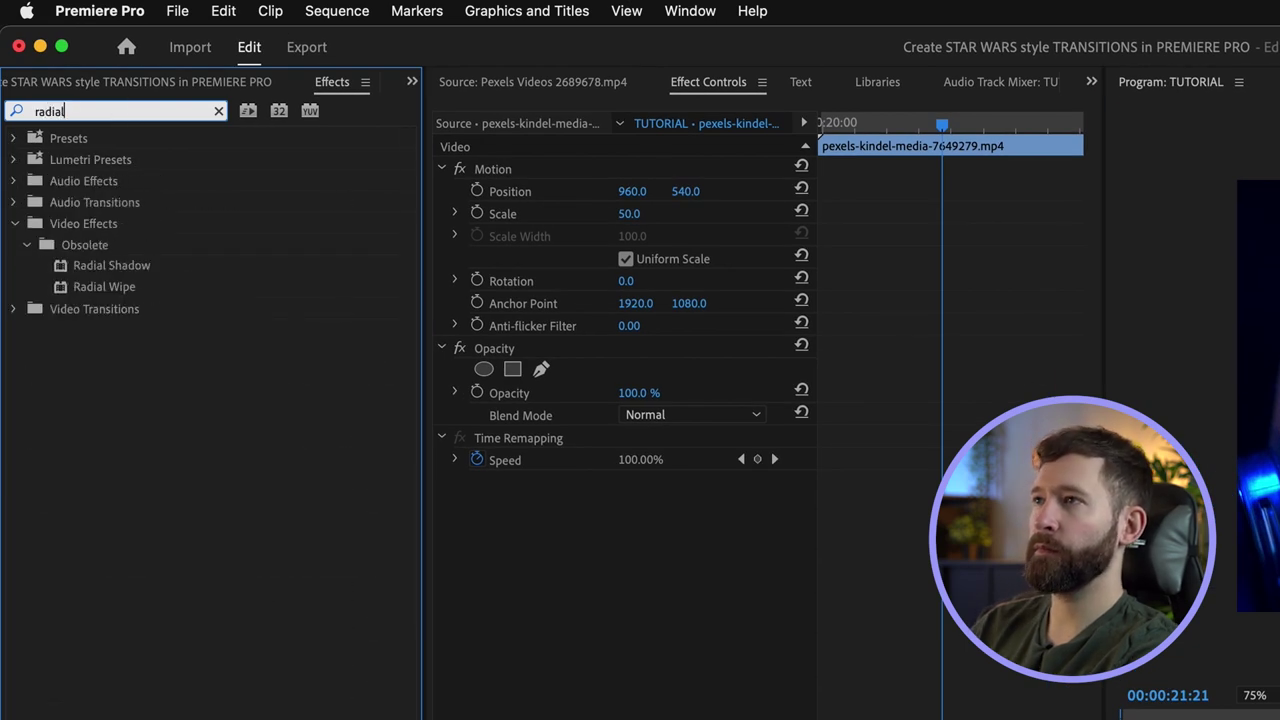
pyautogui.moveTo(120, 287); pyautogui.dragTo(1279, 719)
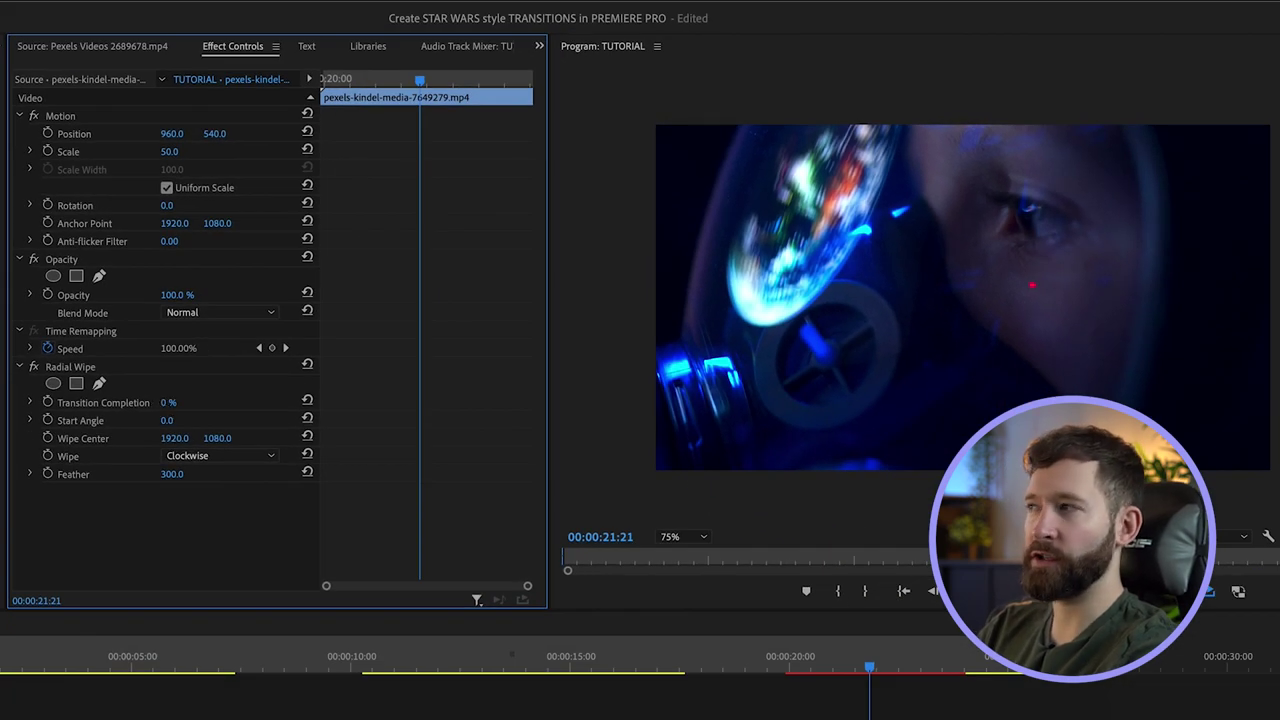
# - Raise the Radial Wipe's completion to reveal the desert, then preview the clockwise sweep and stop playback
pyautogui.moveTo(169, 402); pyautogui.dragTo(267, 402)
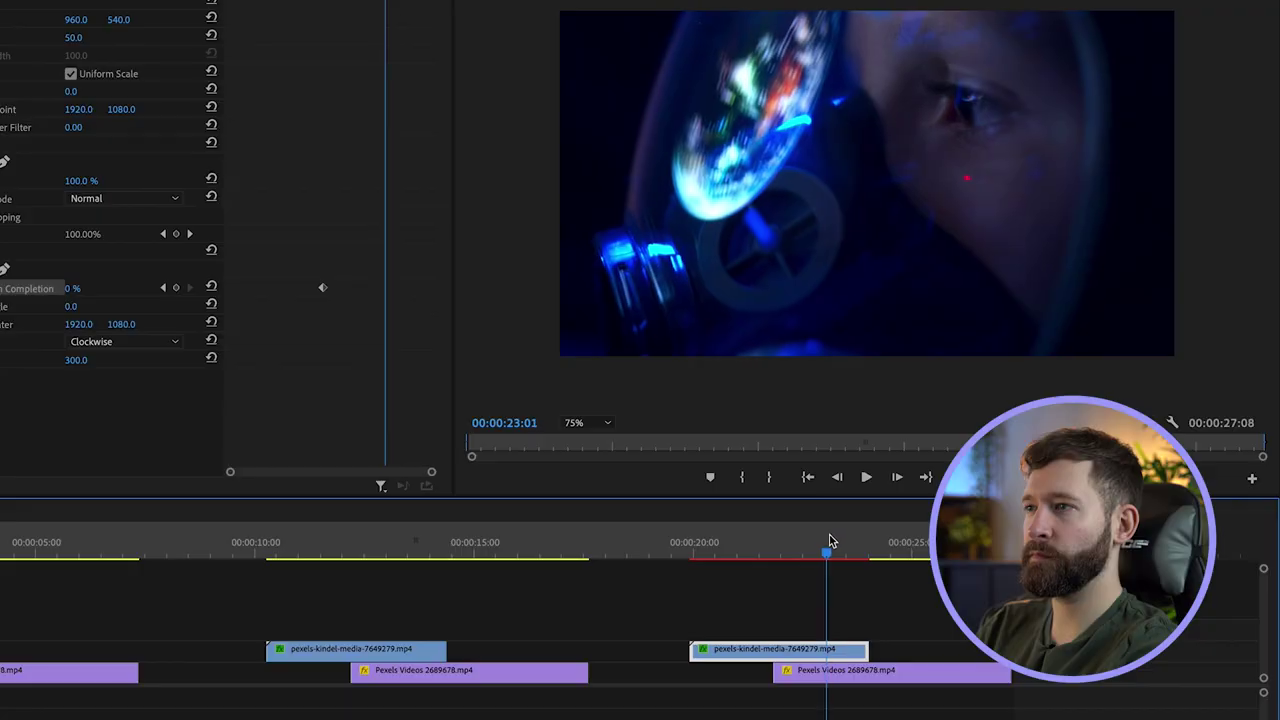
pyautogui.click(850, 540)
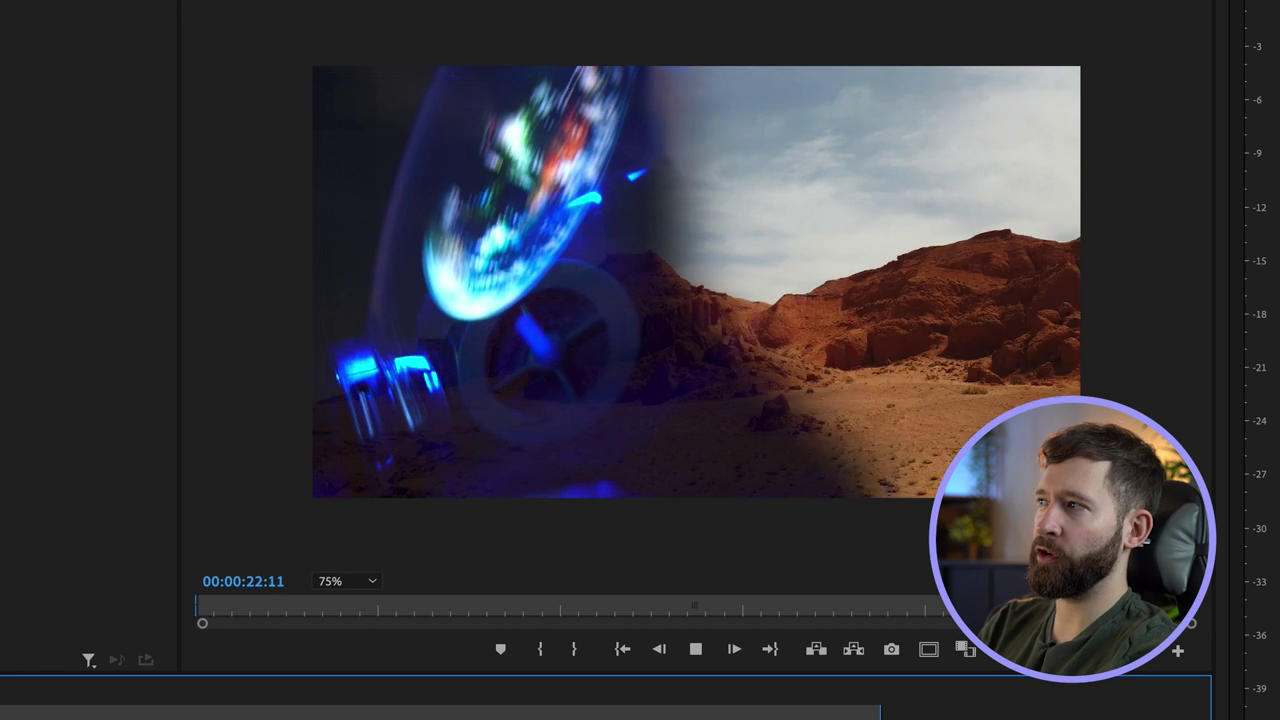
pyautogui.press('space')
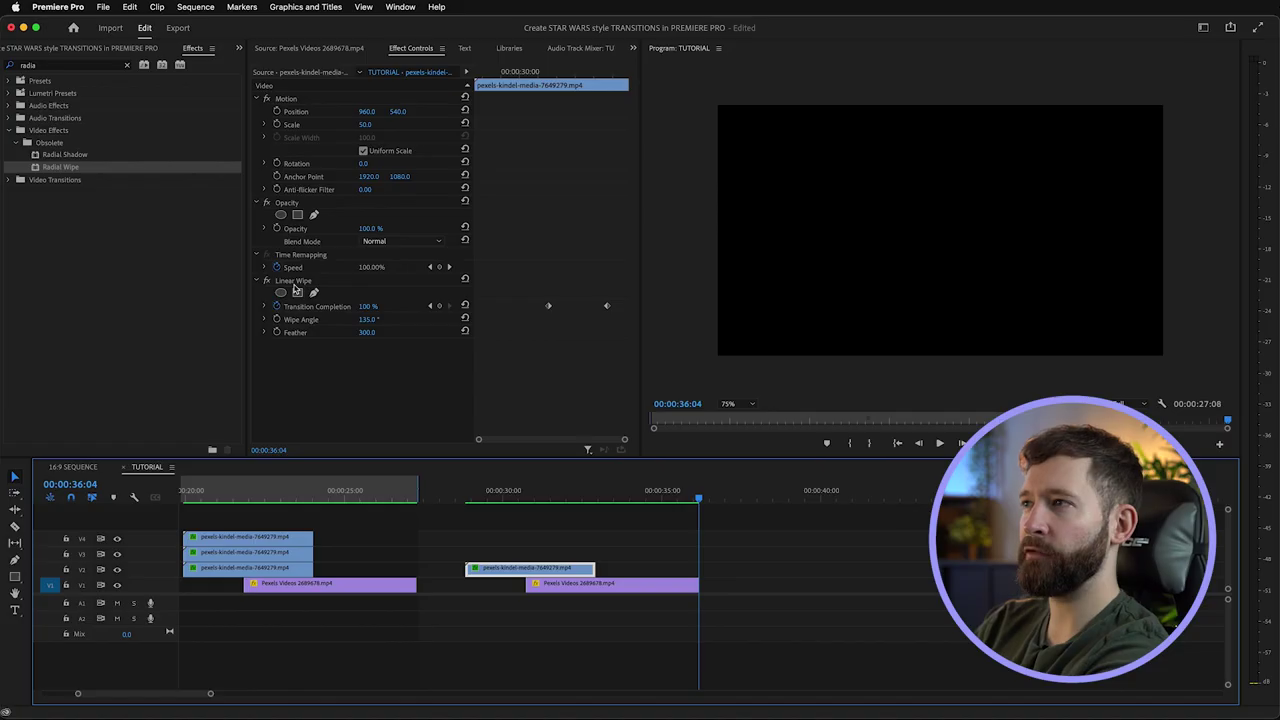
# - Try an Iris Round transition between the astronaut and desert clips, then delete it
pyautogui.click(71, 65)
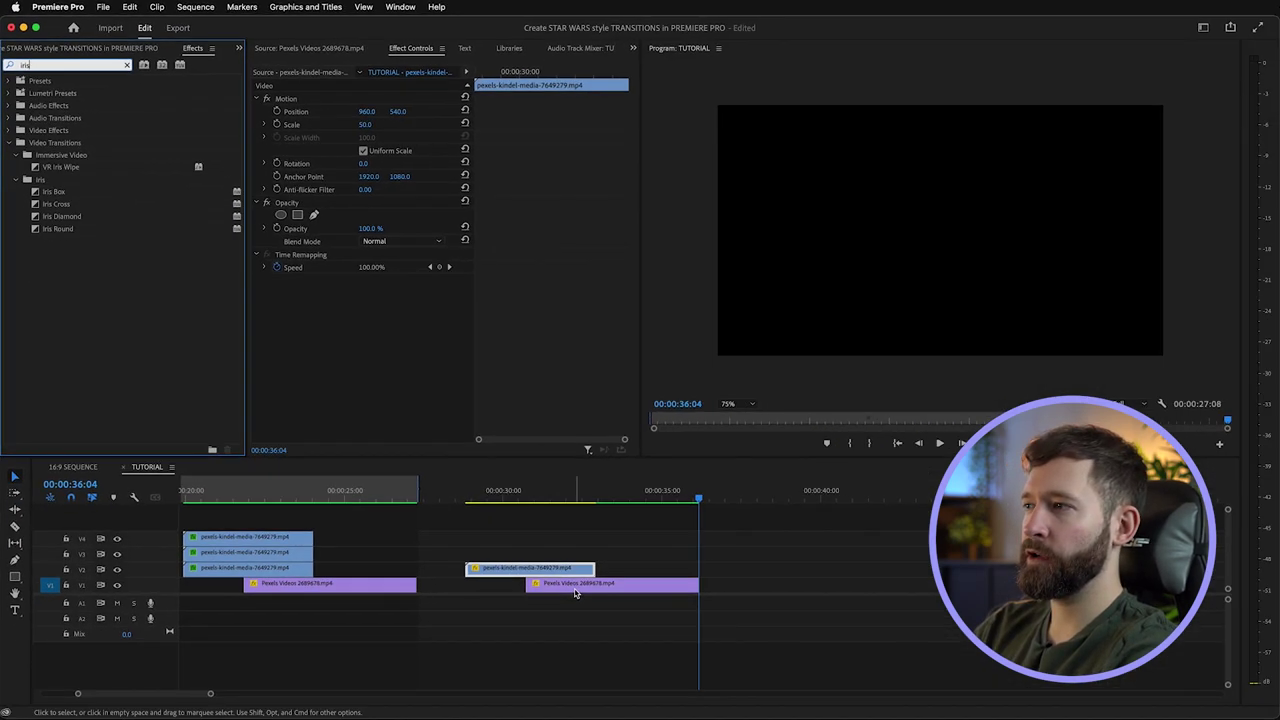
pyautogui.moveTo(645, 585); pyautogui.dragTo(645, 569)
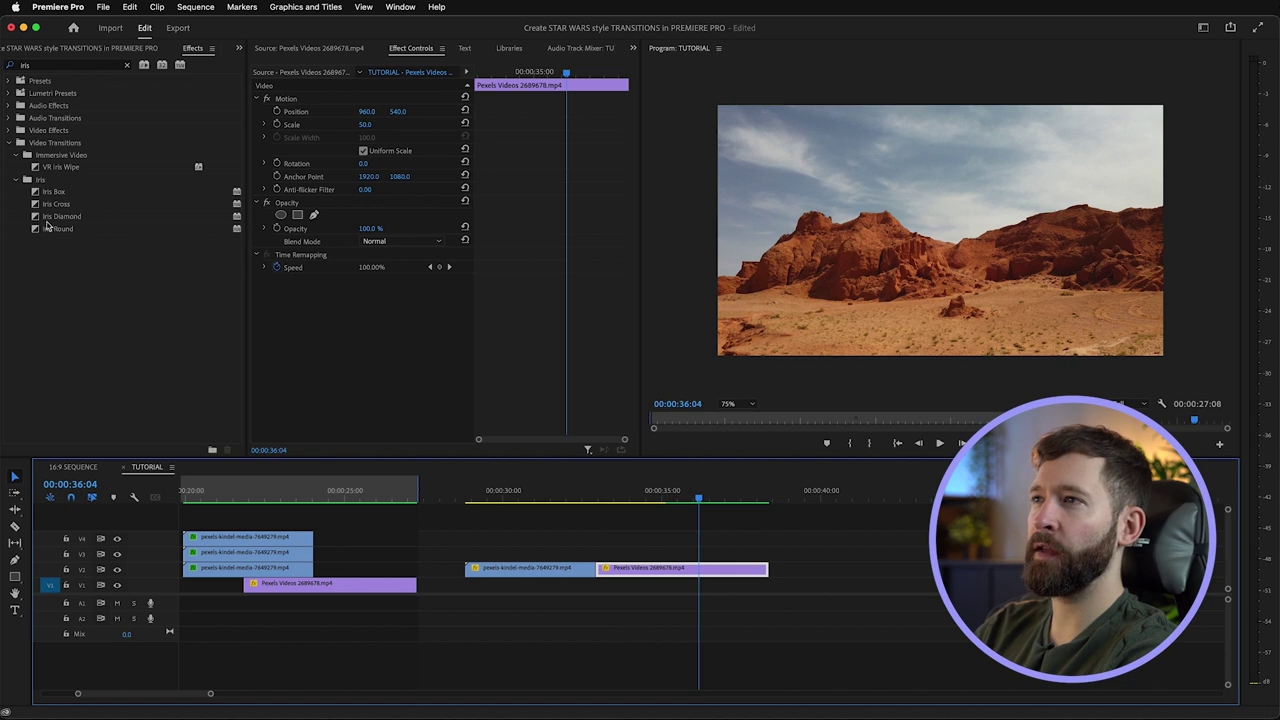
pyautogui.moveTo(46, 226); pyautogui.dragTo(599, 577)
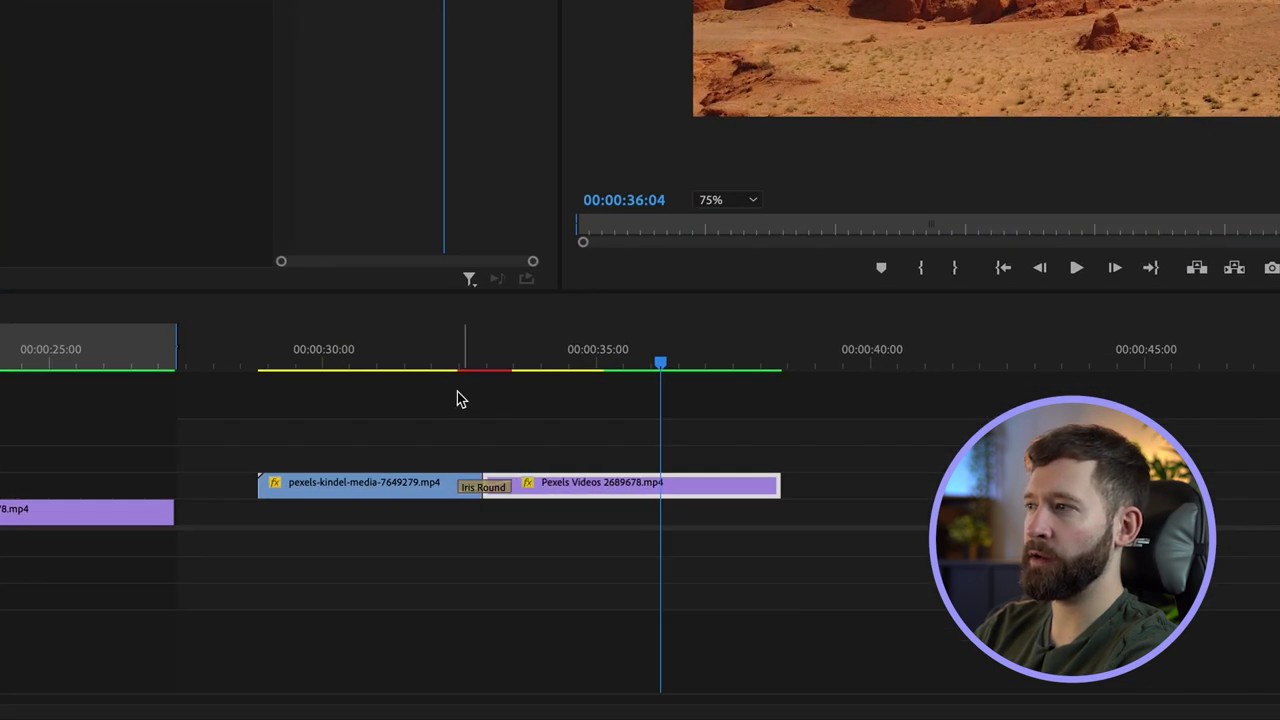
pyautogui.moveTo(434, 357); pyautogui.dragTo(443, 357)
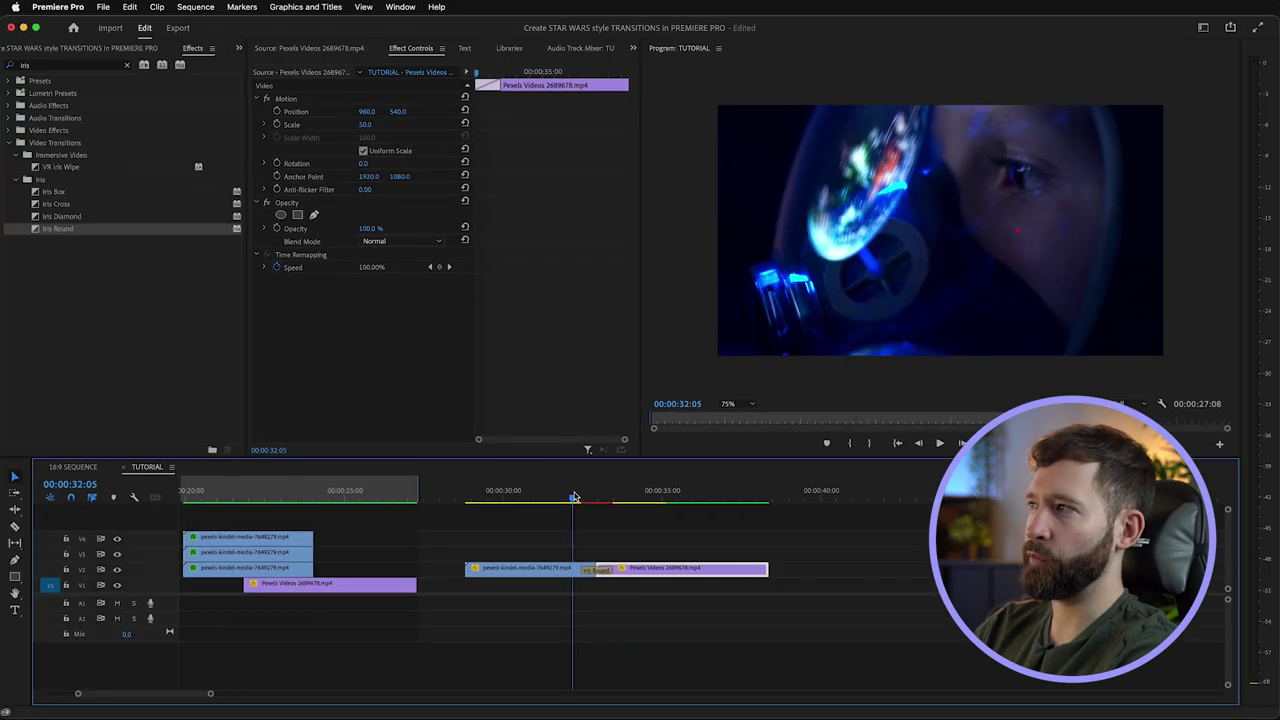
pyautogui.click(598, 571)
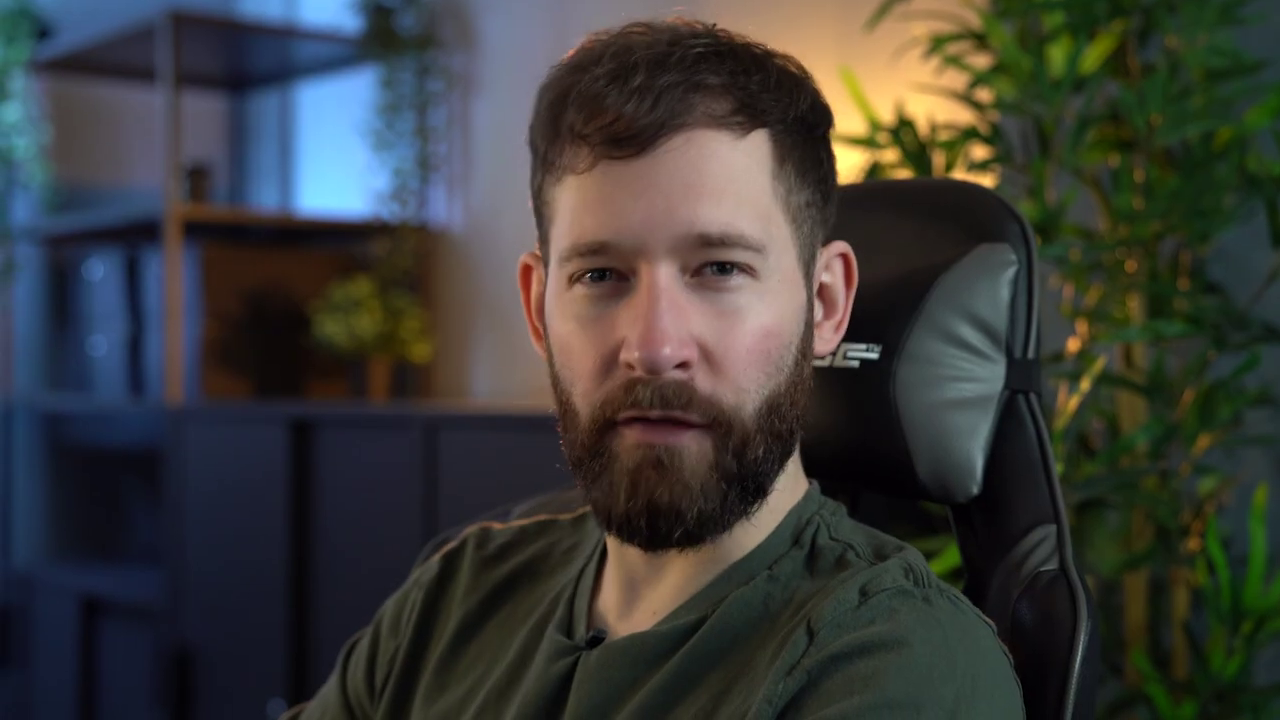
pyautogui.press('Delete')
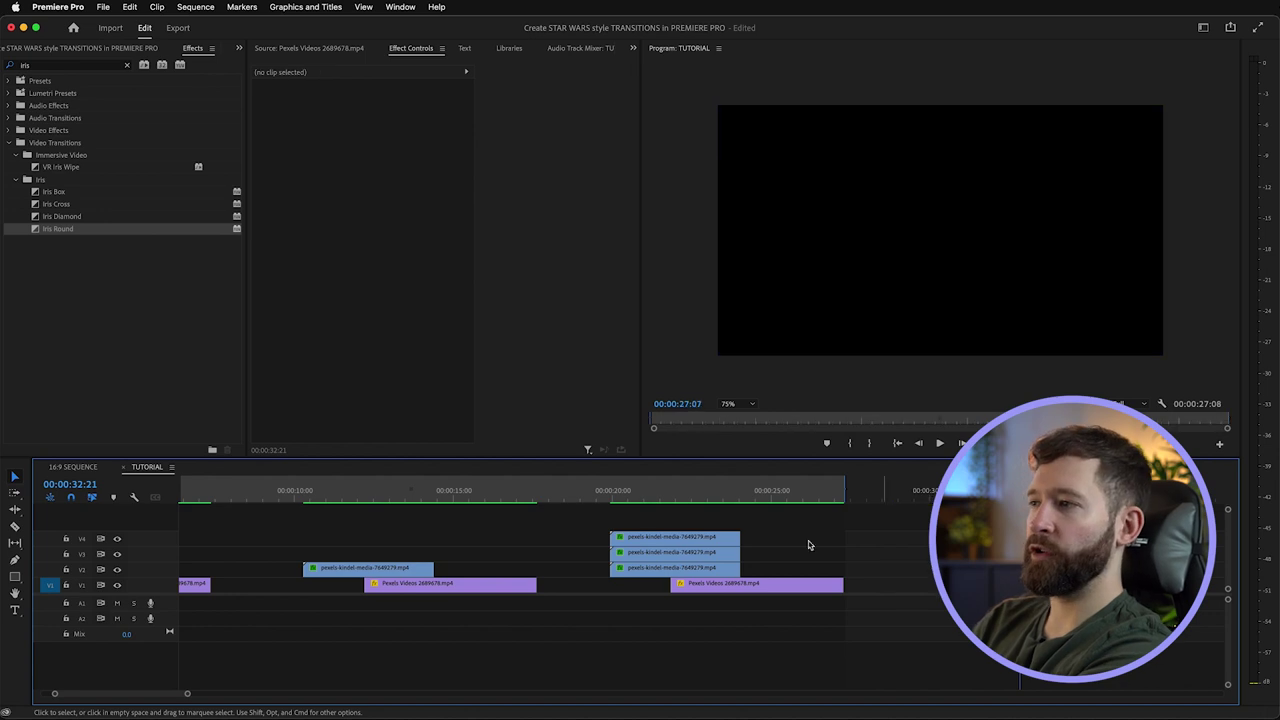
# - Duplicate the clips and delete the Linear Wipe from the last astronaut clip
pyautogui.moveTo(454, 552); pyautogui.dragTo(455, 598)
pyautogui.press('super+c')
pyautogui.press('super+v')
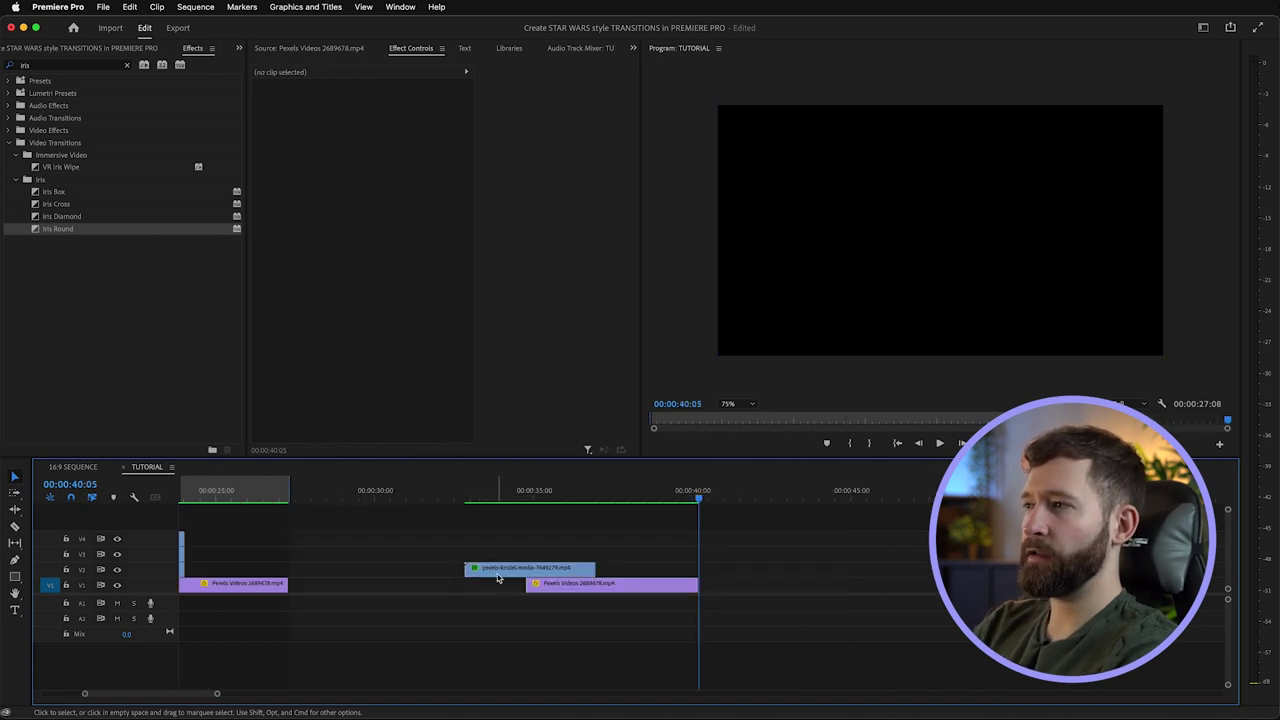
pyautogui.click(530, 568)
pyautogui.click(292, 281)
pyautogui.press('Delete')
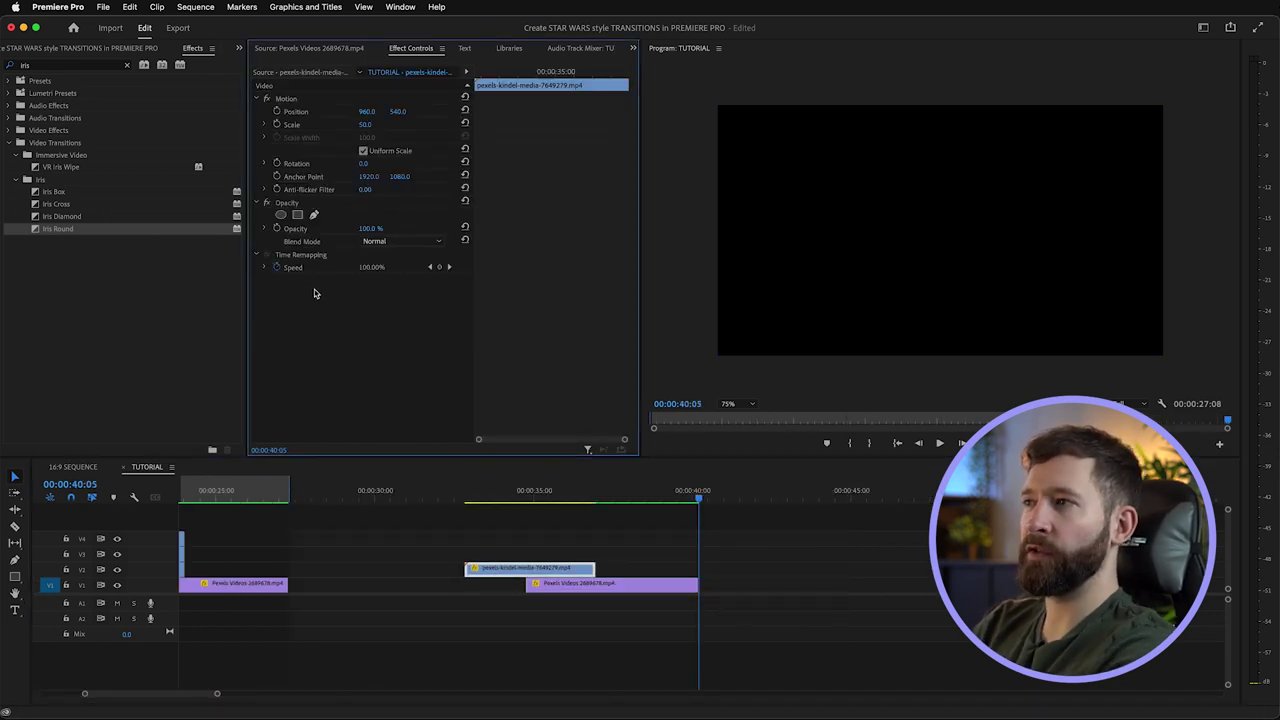
pyautogui.click(553, 494)
pyautogui.click(564, 525)
pyautogui.click(554, 569)
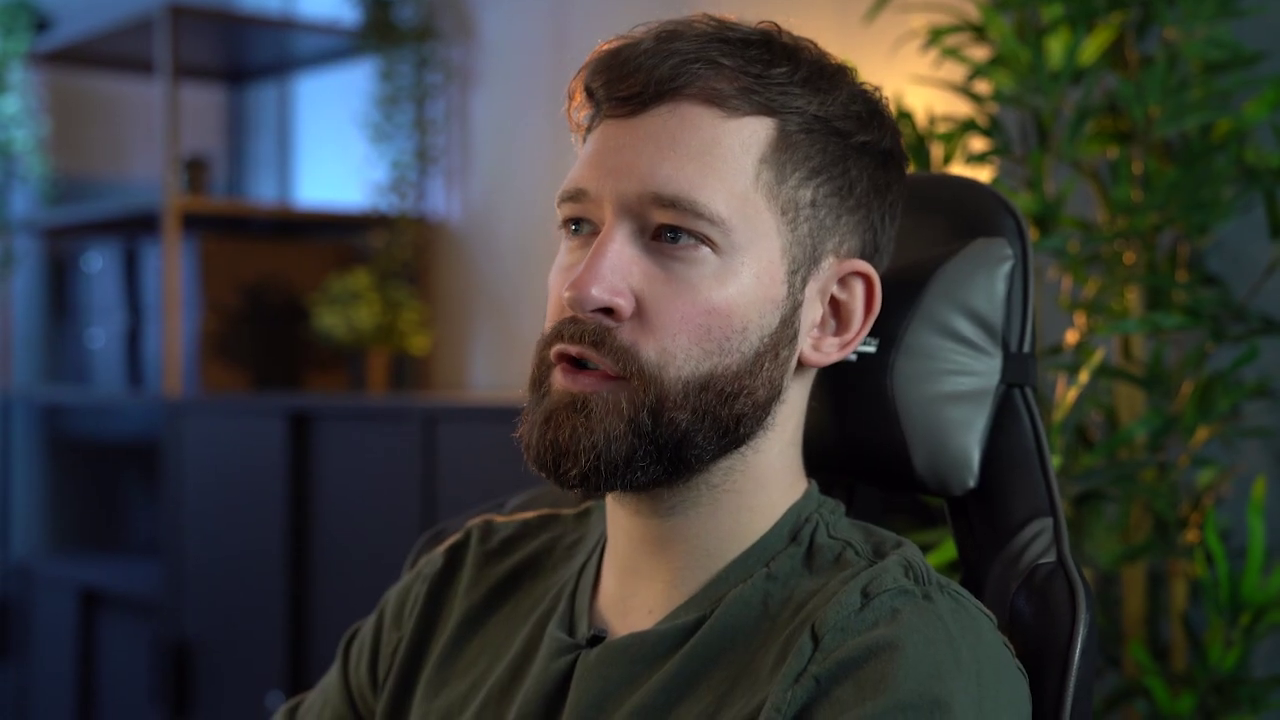
# - Add an ellipse Opacity mask, reshape it into a circle, invert it, and show the rulers
pyautogui.click(281, 215)
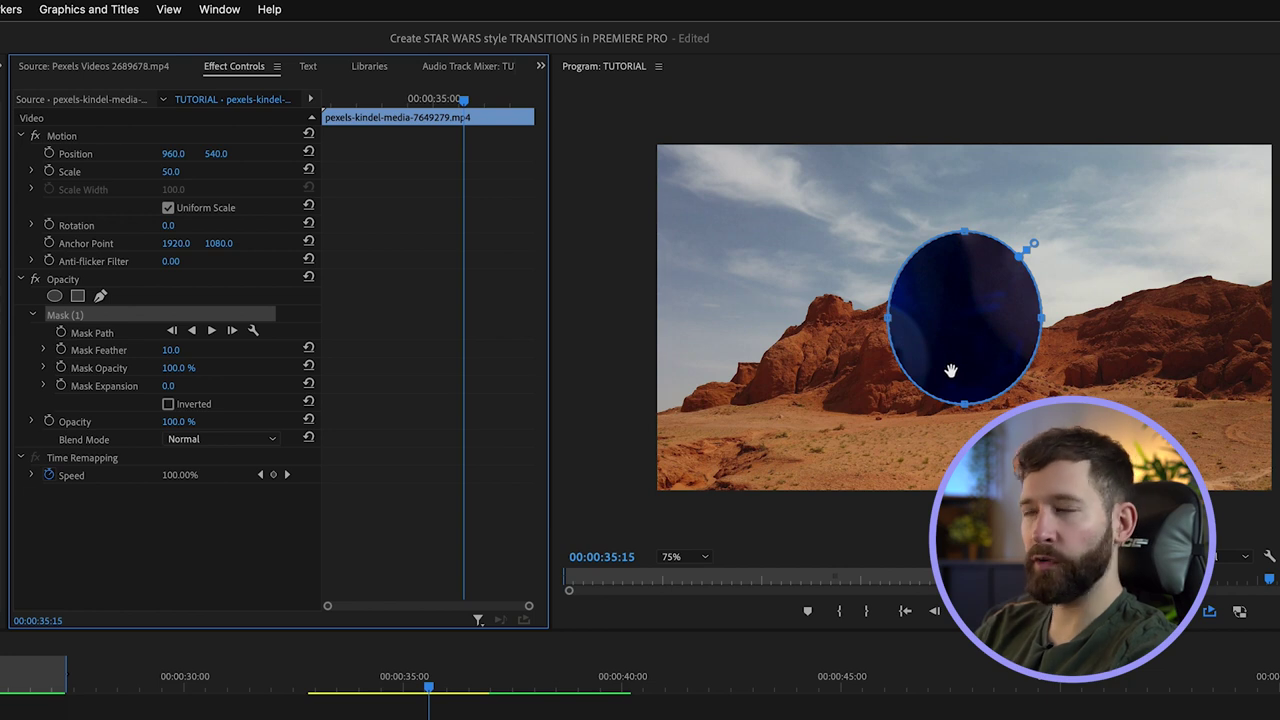
pyautogui.moveTo(889, 323); pyautogui.dragTo(891, 325)
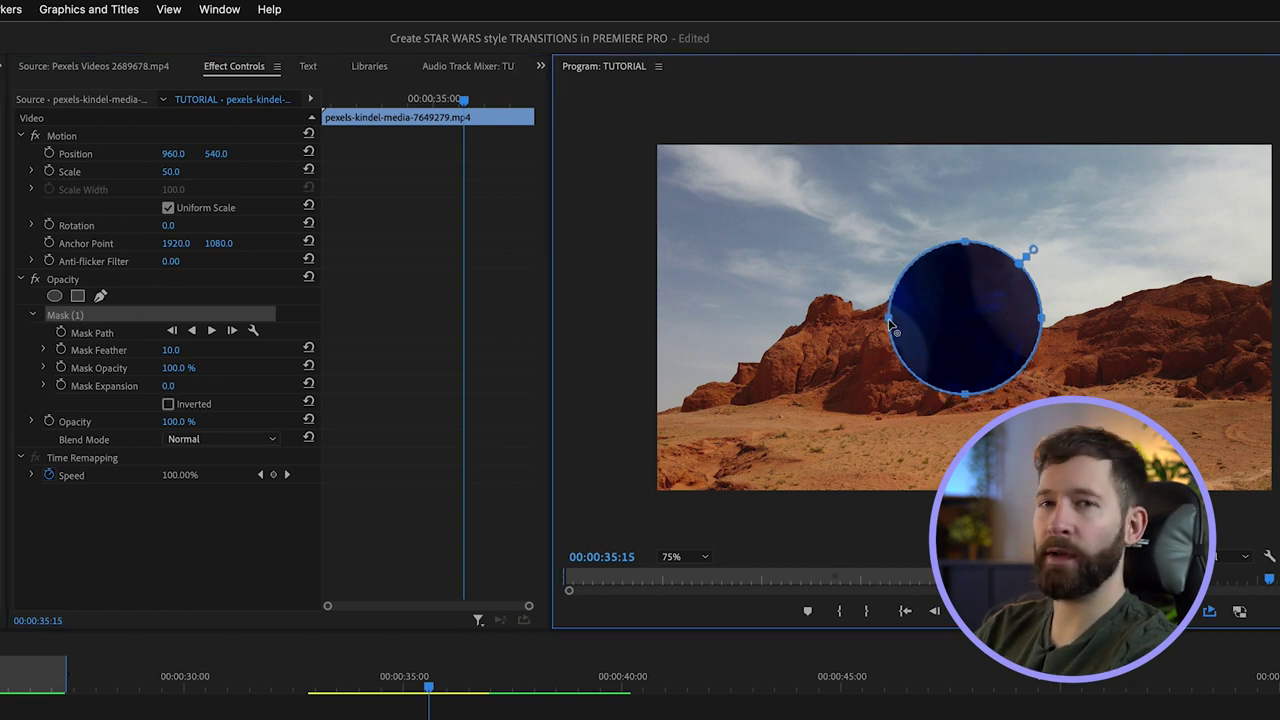
pyautogui.click(168, 404)
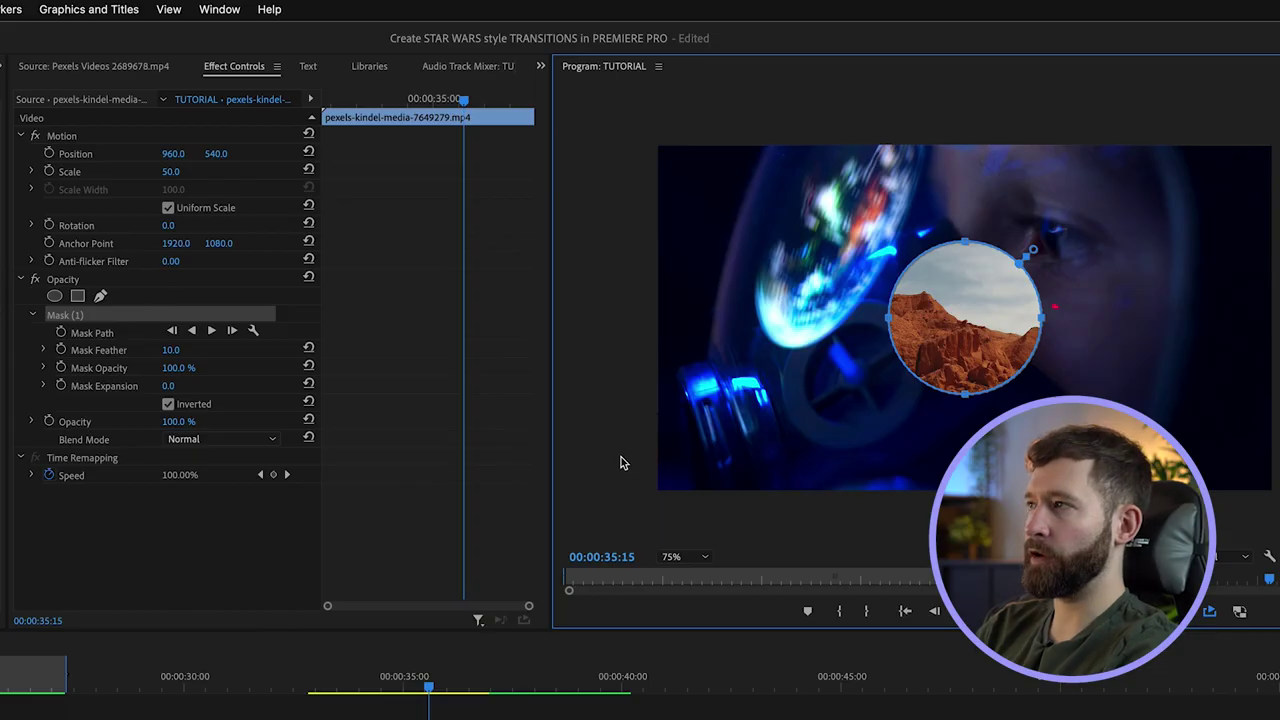
pyautogui.press('super+r')
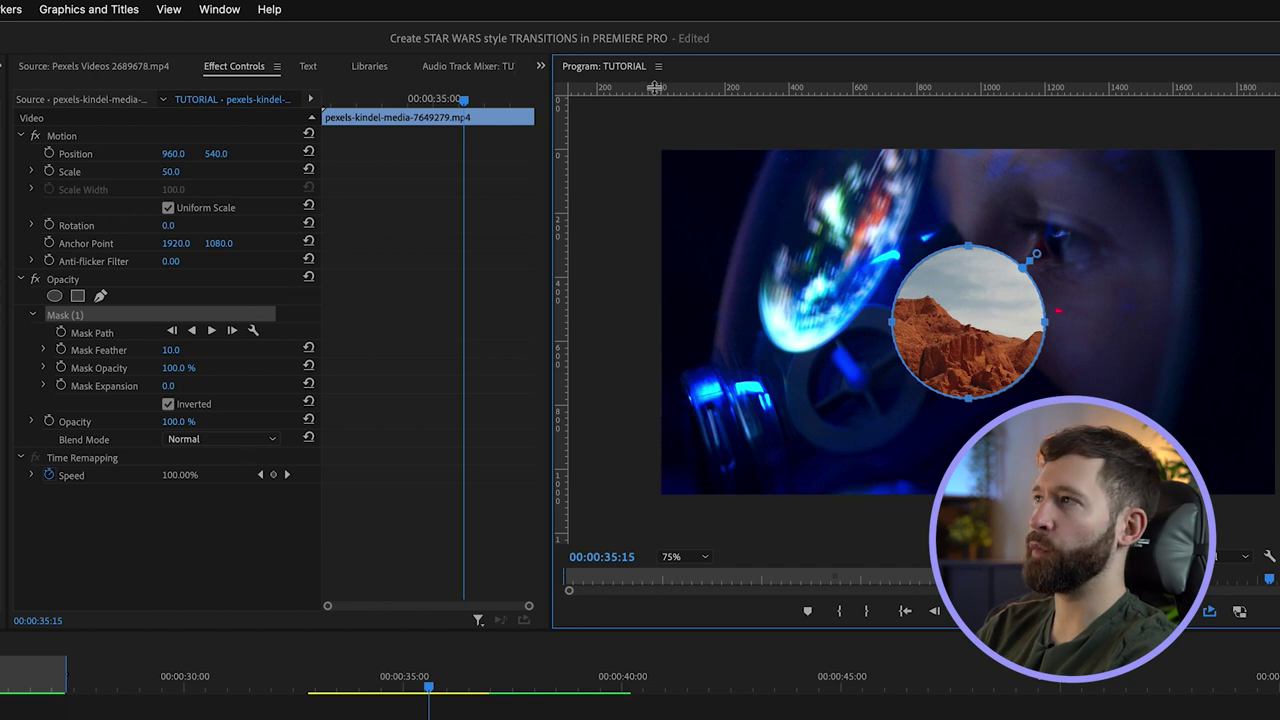
# - Pull a guide from the ruler, zoom the Program monitor to 200%, and align the guides on the mask centre
pyautogui.moveTo(655, 87); pyautogui.dragTo(633, 313)
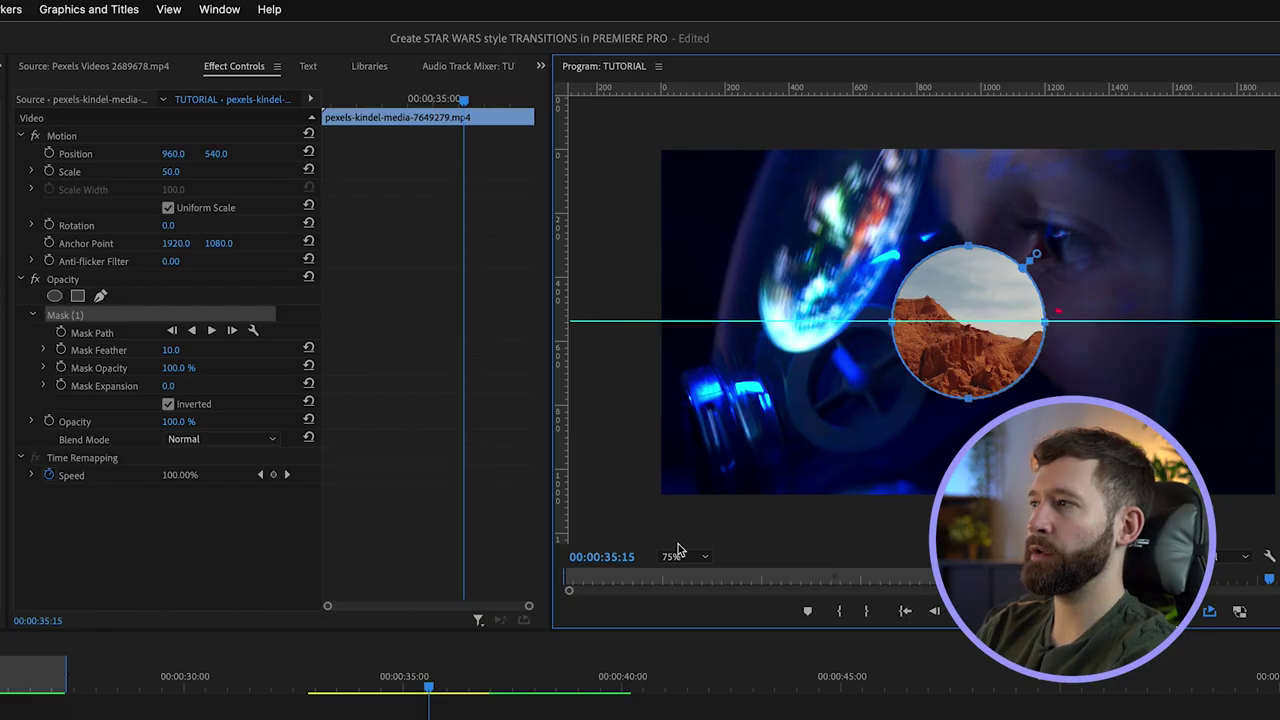
pyautogui.click(683, 556)
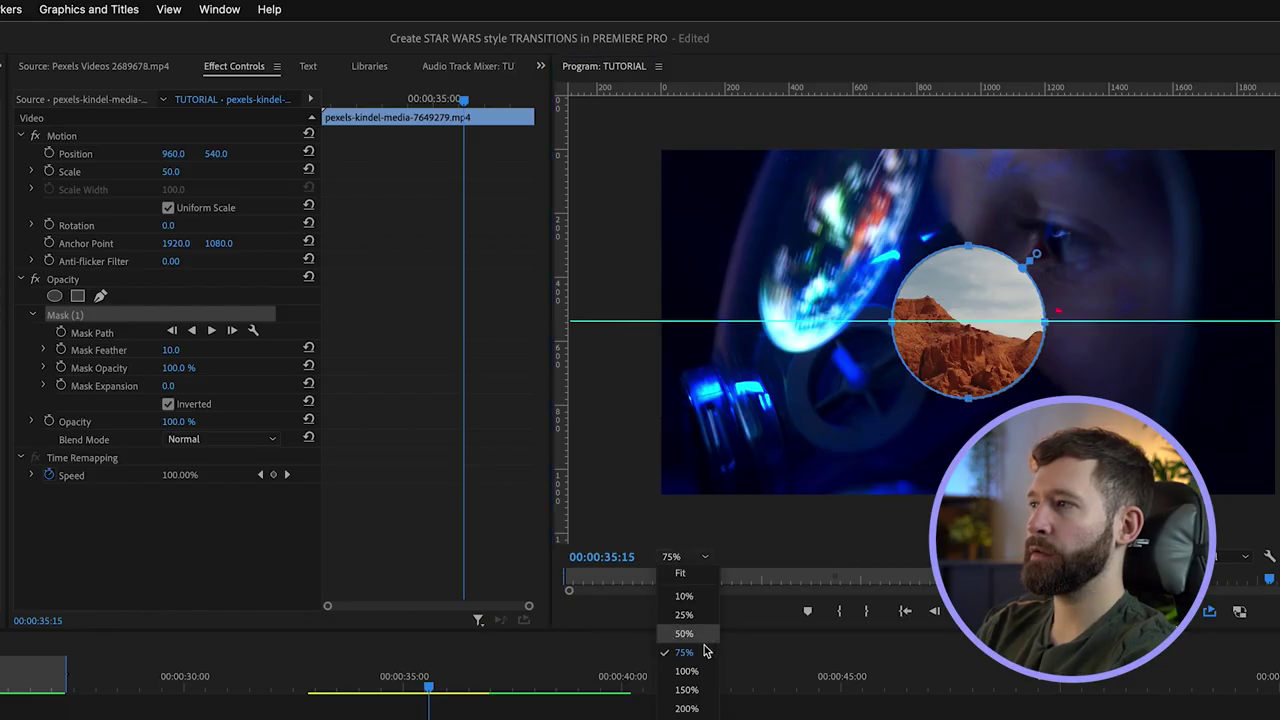
pyautogui.click(686, 708)
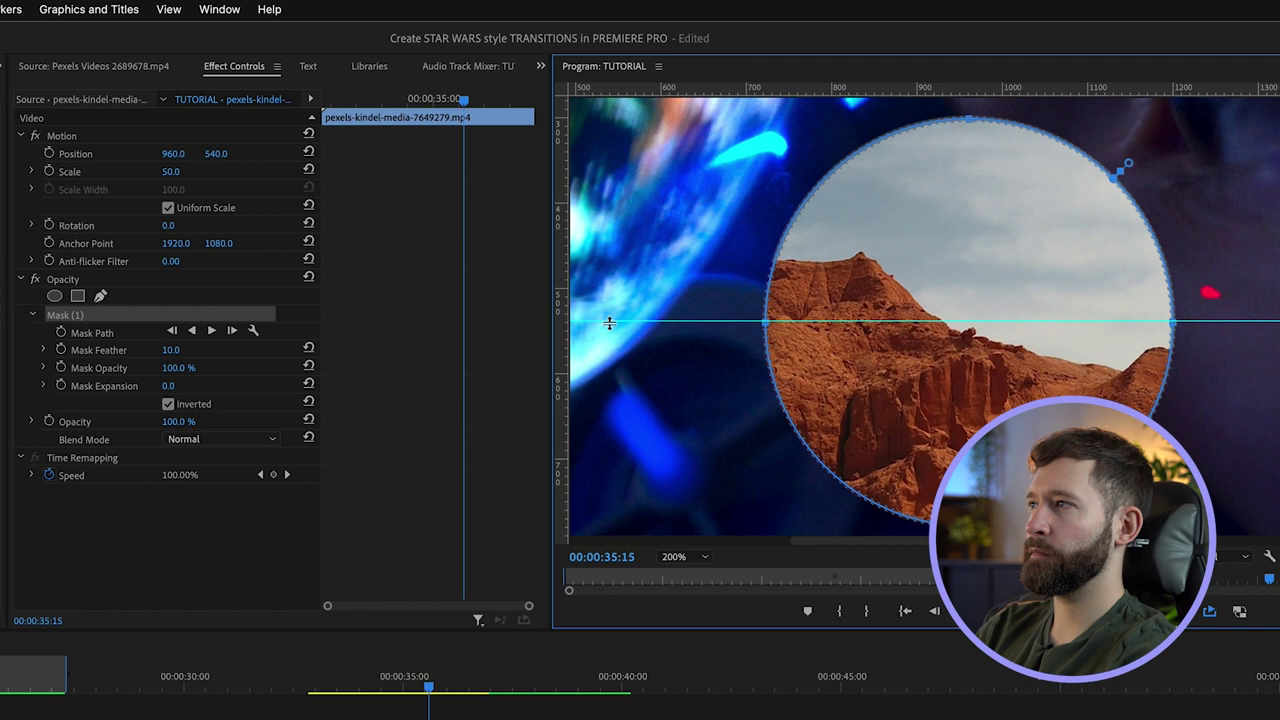
pyautogui.moveTo(608, 321); pyautogui.dragTo(992, 370)
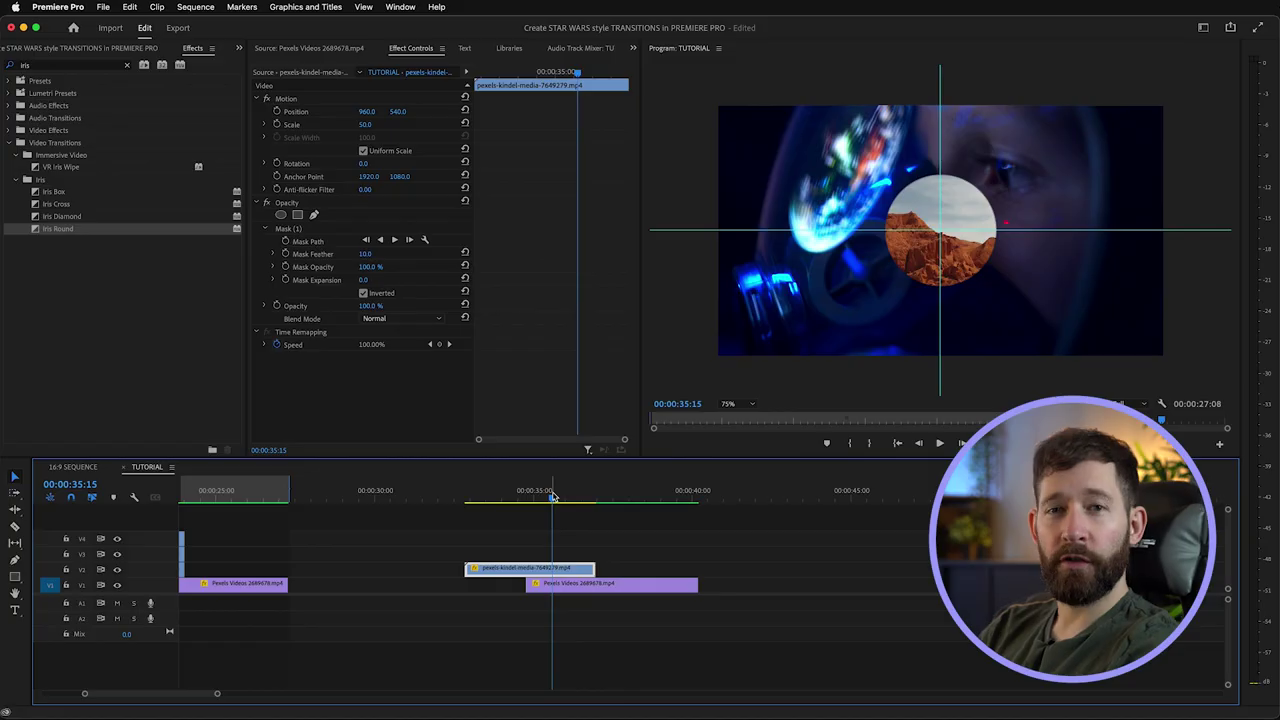
# - Start Mask Path keyframing at 00:00:34:24 and return to that first keyframe
pyautogui.moveTo(552, 497); pyautogui.dragTo(532, 497)
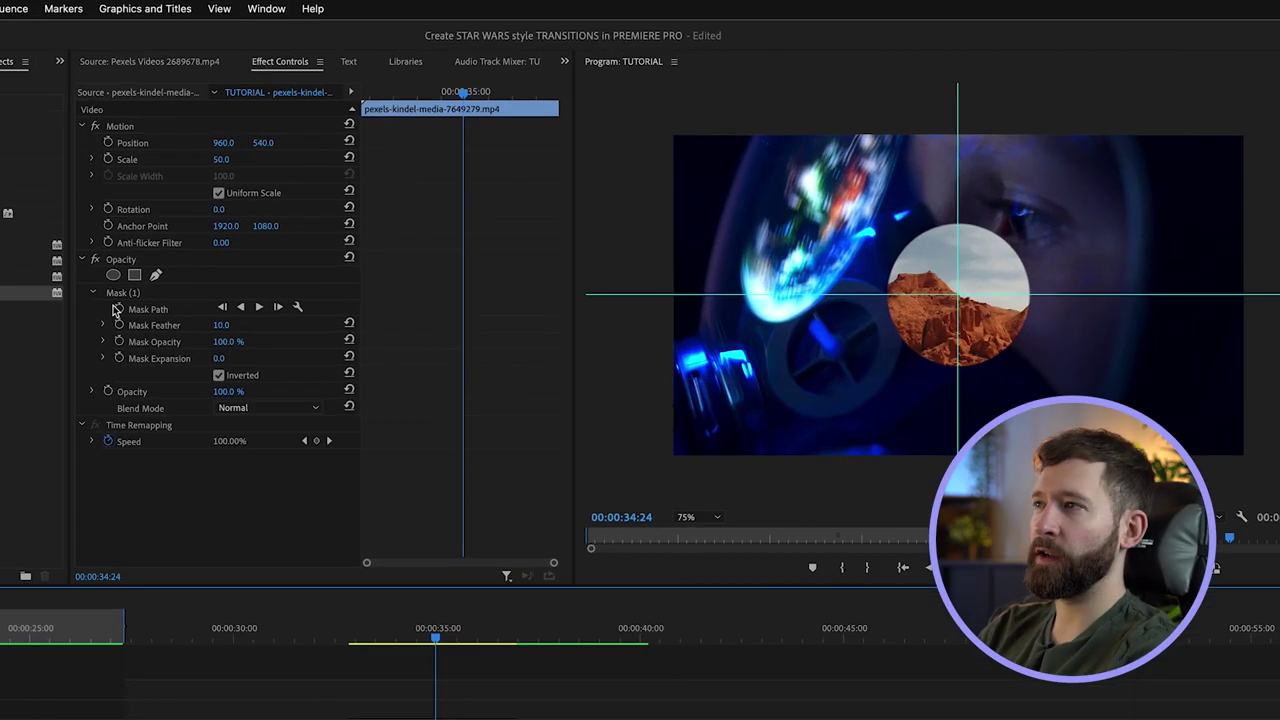
pyautogui.click(117, 310)
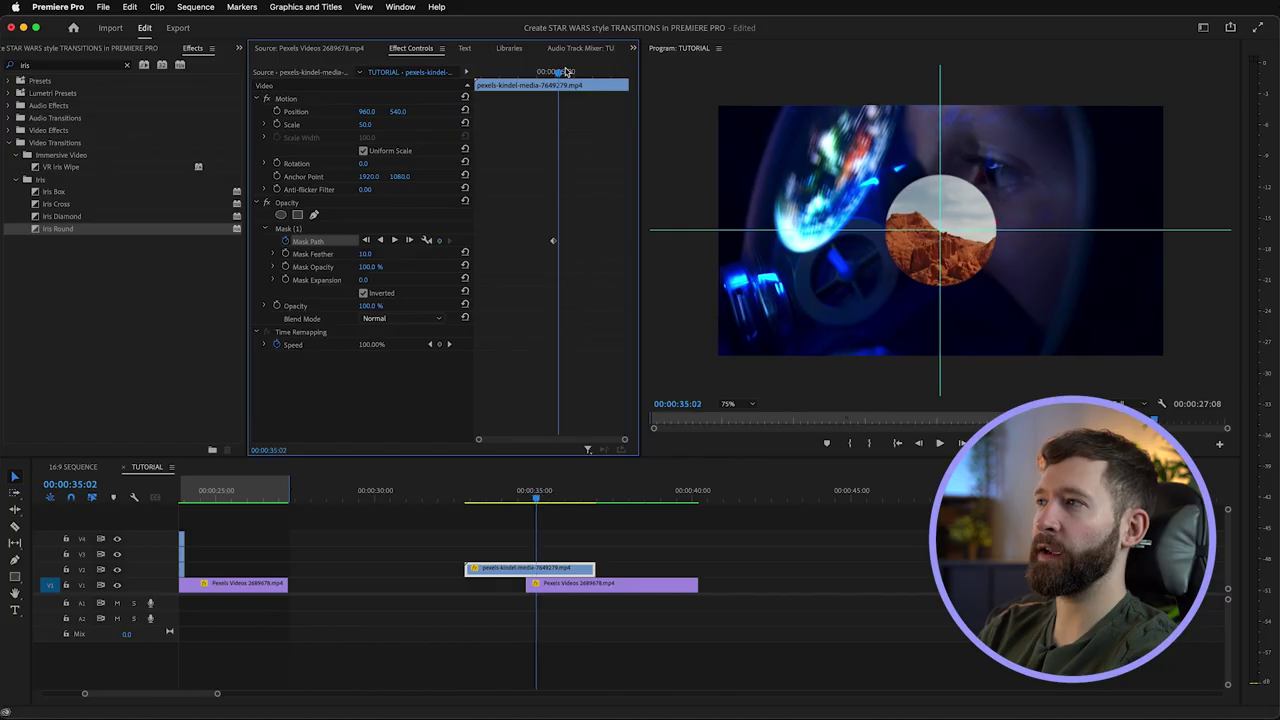
pyautogui.moveTo(563, 76); pyautogui.dragTo(622, 76)
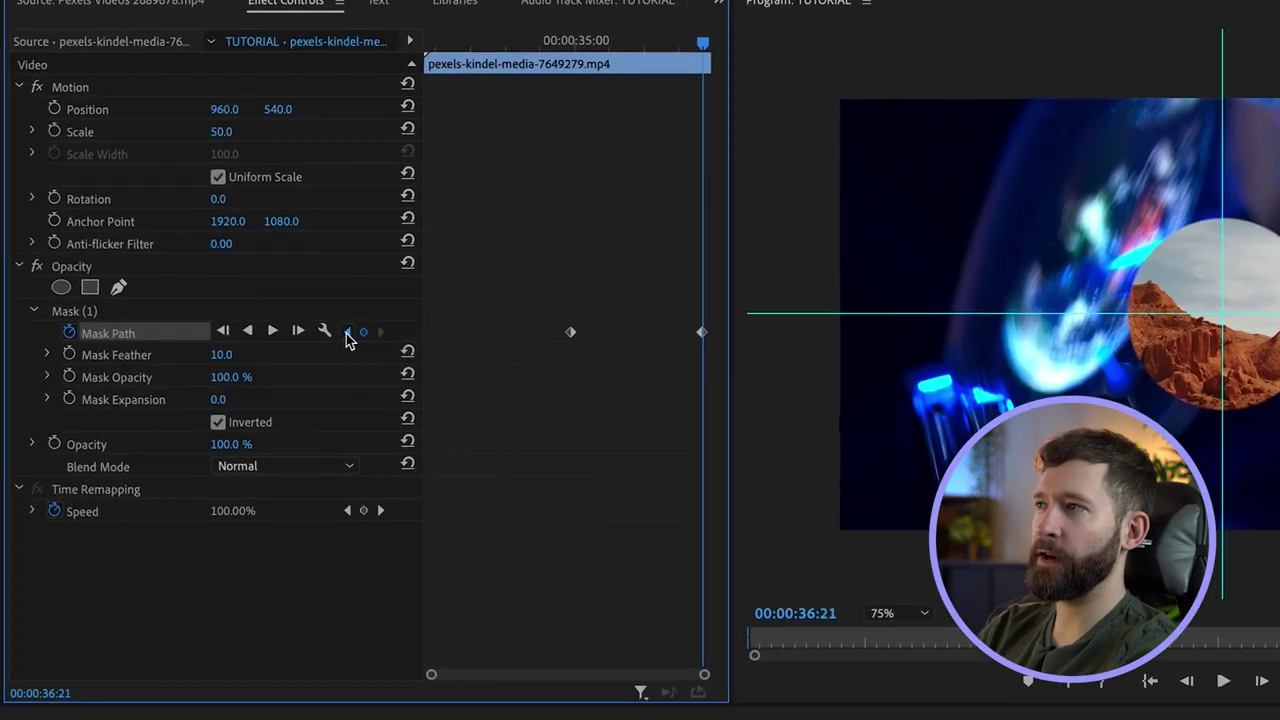
pyautogui.click(347, 332)
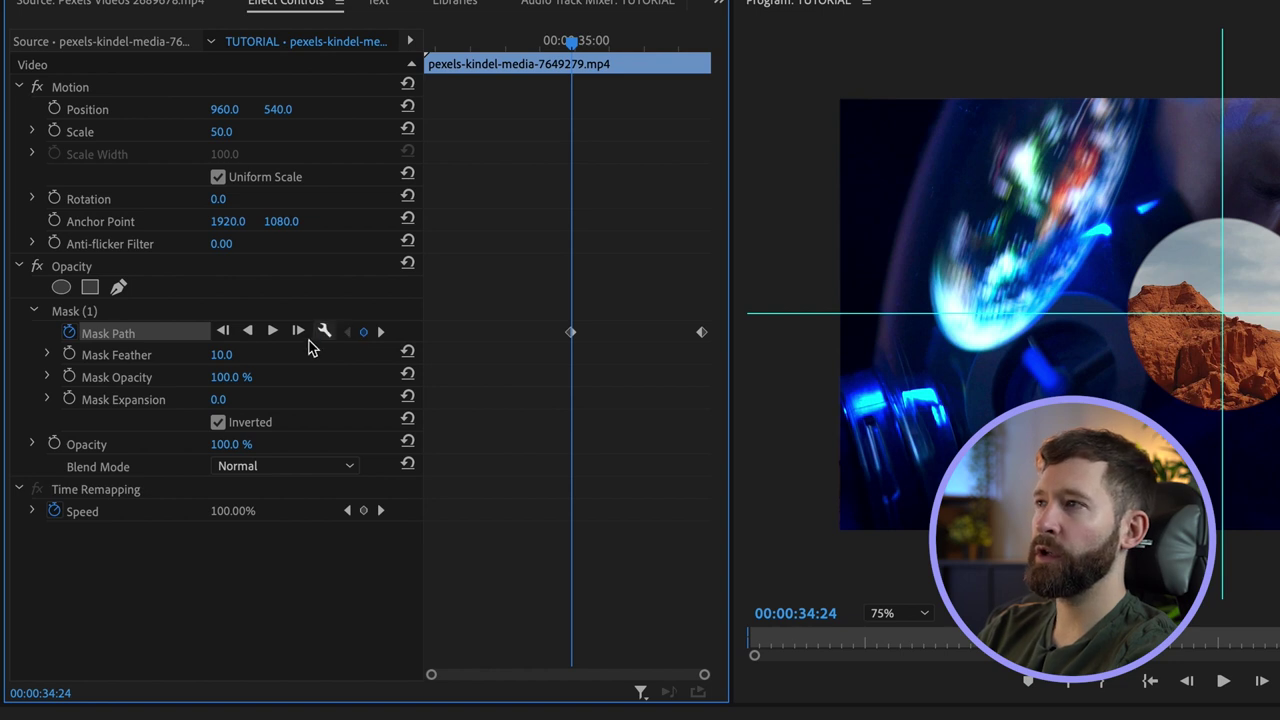
# - Drag the selected mask's edges inward to shrink the circle around the guides
pyautogui.click(88, 313)
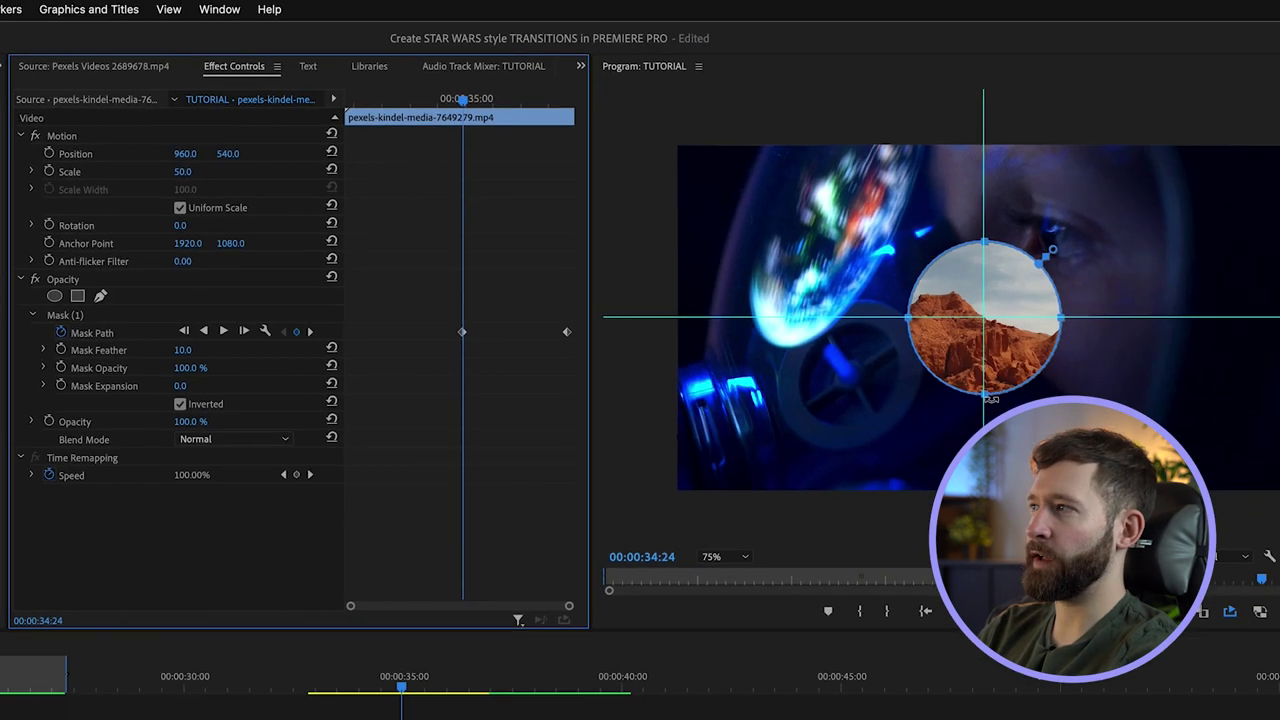
pyautogui.click(985, 393)
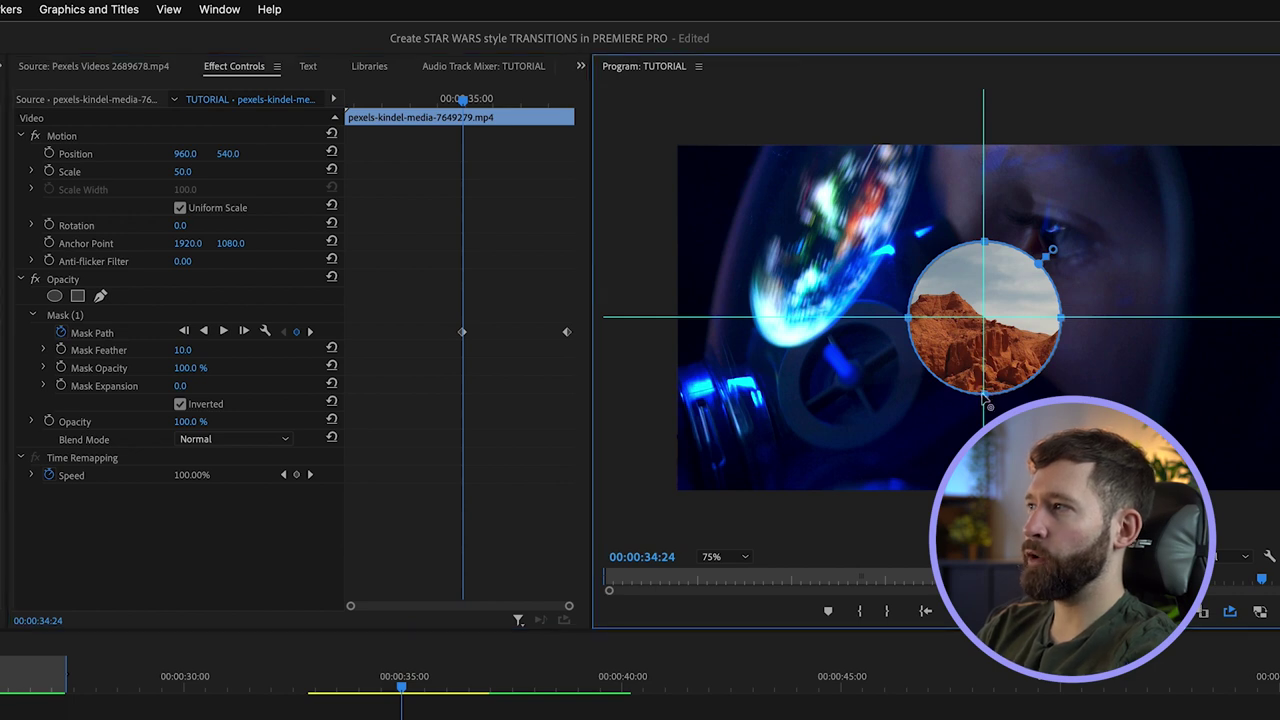
pyautogui.moveTo(985, 395); pyautogui.dragTo(980, 338)
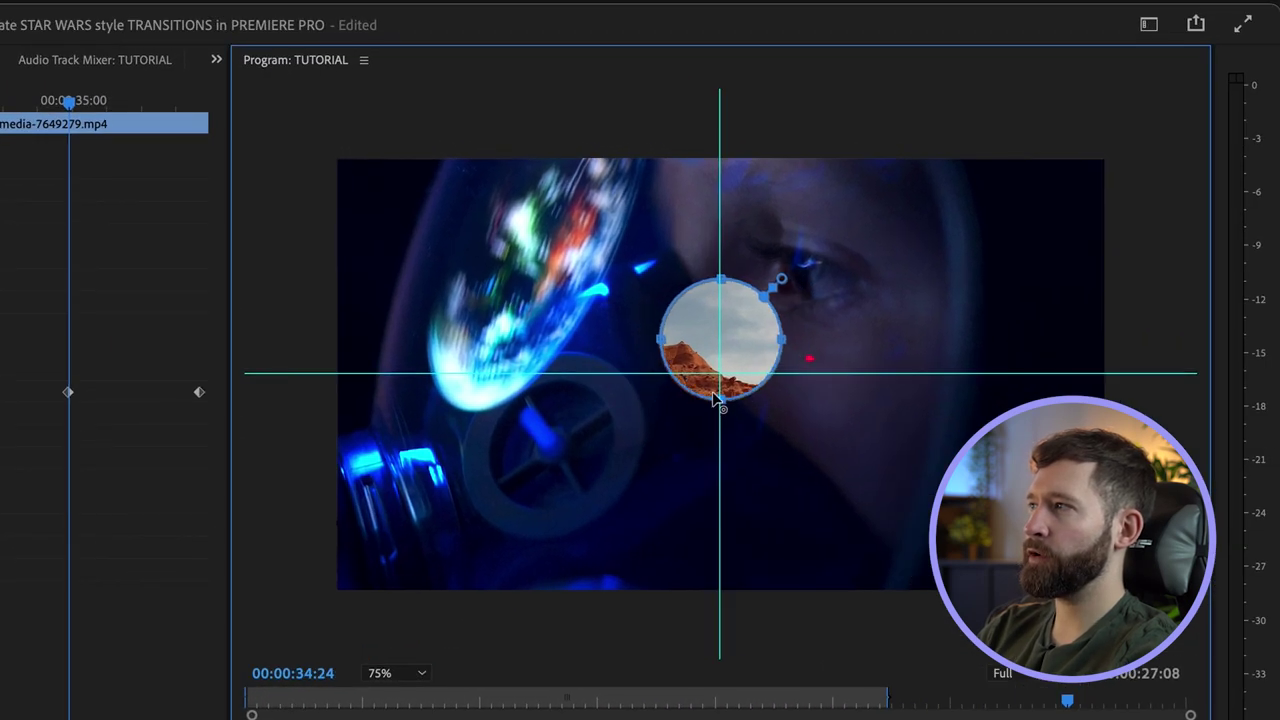
pyautogui.moveTo(712, 393); pyautogui.dragTo(712, 392)
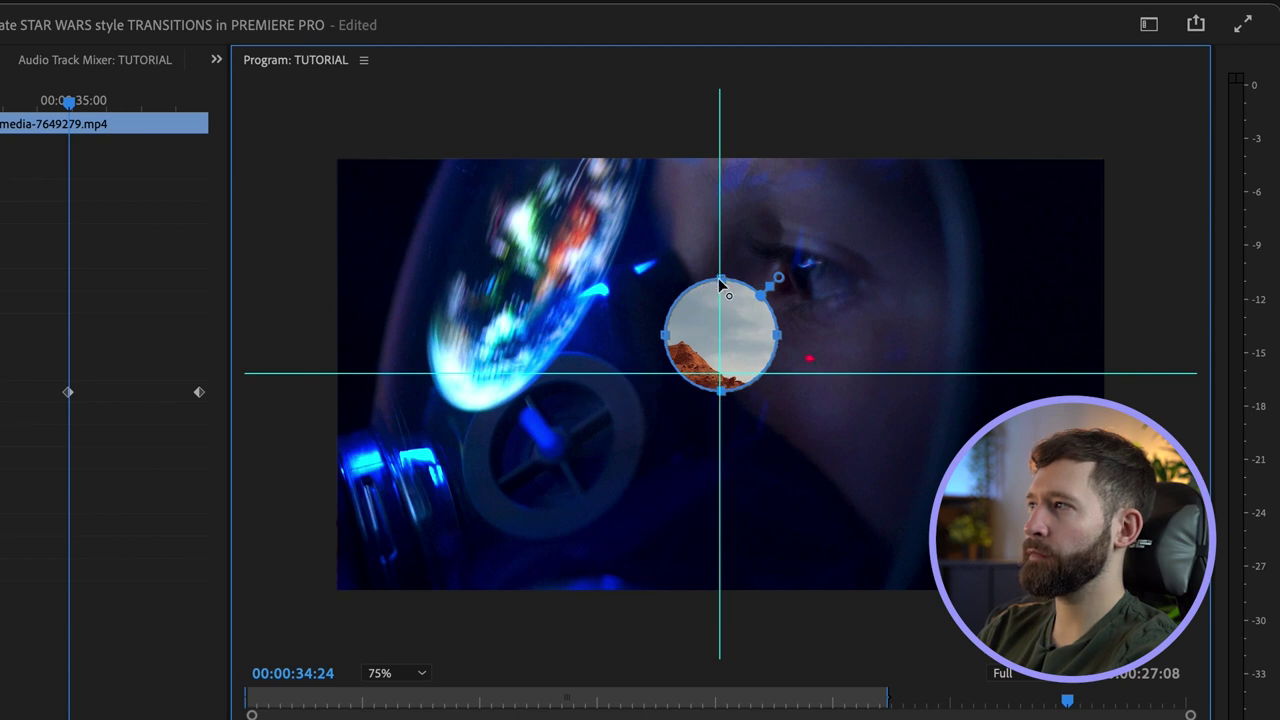
# - At 1600% zoom, shrink the first-keyframe mask to a tiny dot and advance to the next keyframe
pyautogui.moveTo(718, 278); pyautogui.dragTo(718, 346)
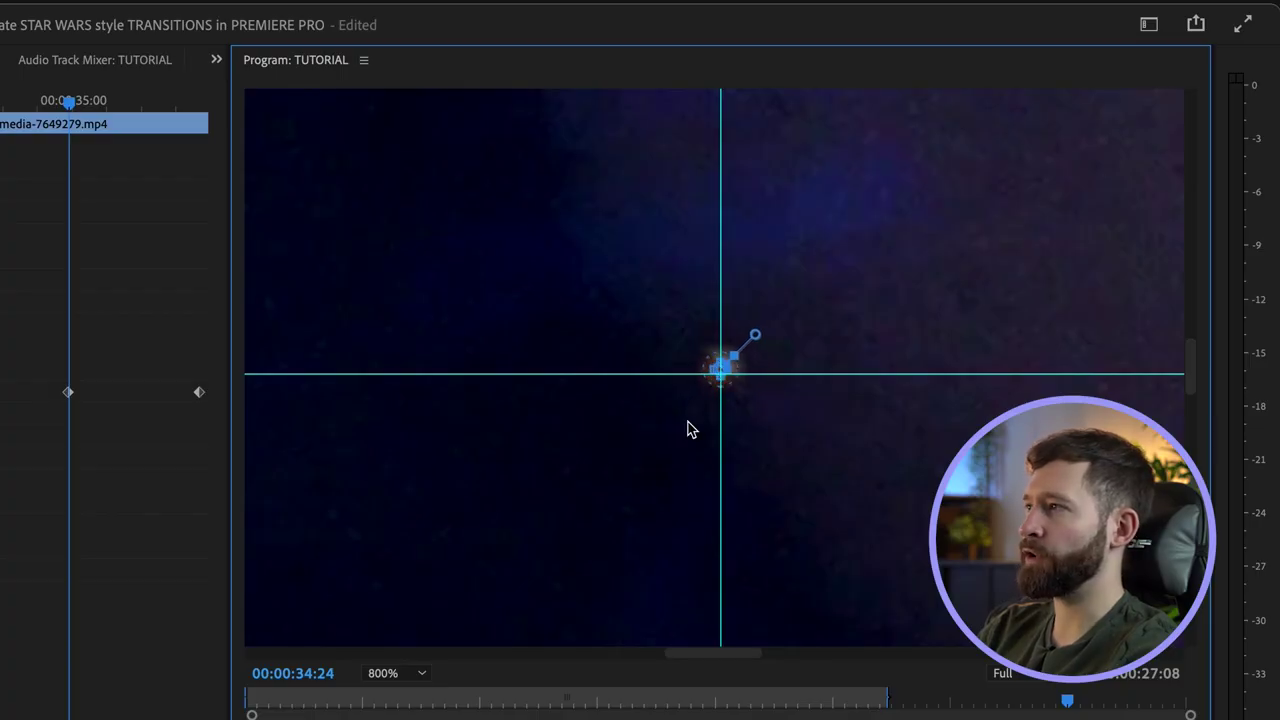
pyautogui.click(405, 673)
pyautogui.click(392, 692)
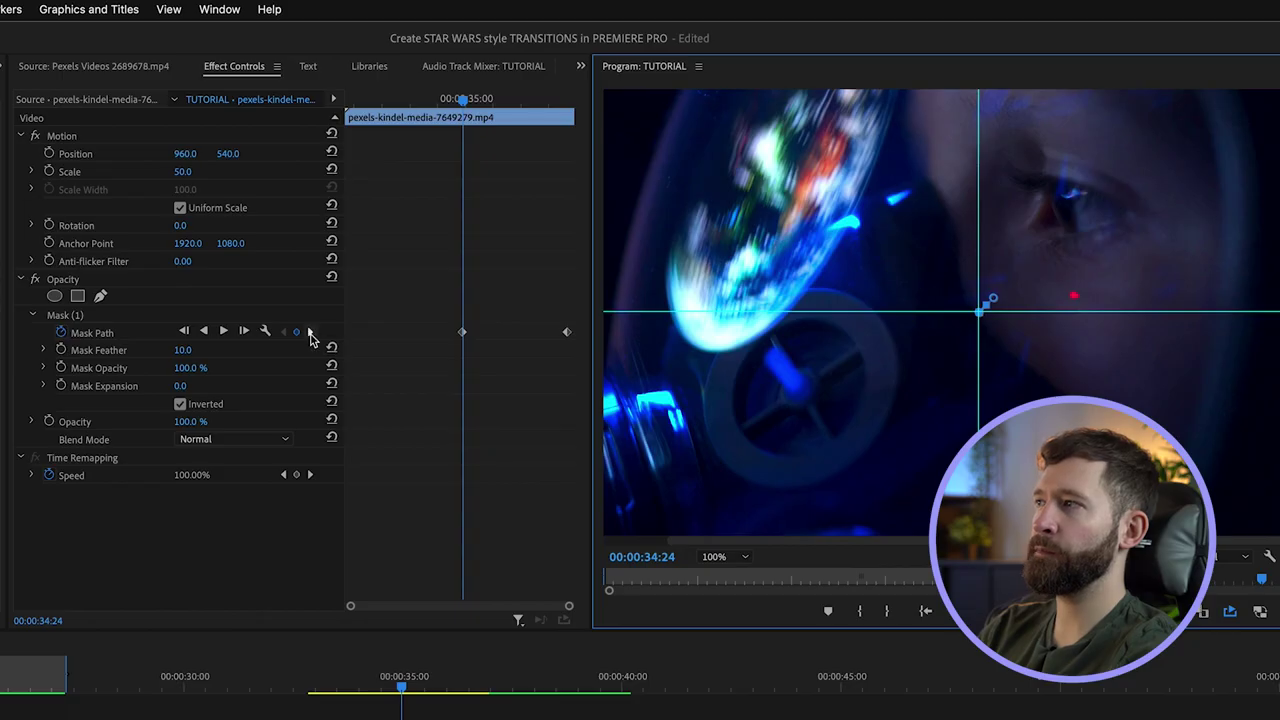
pyautogui.click(310, 334)
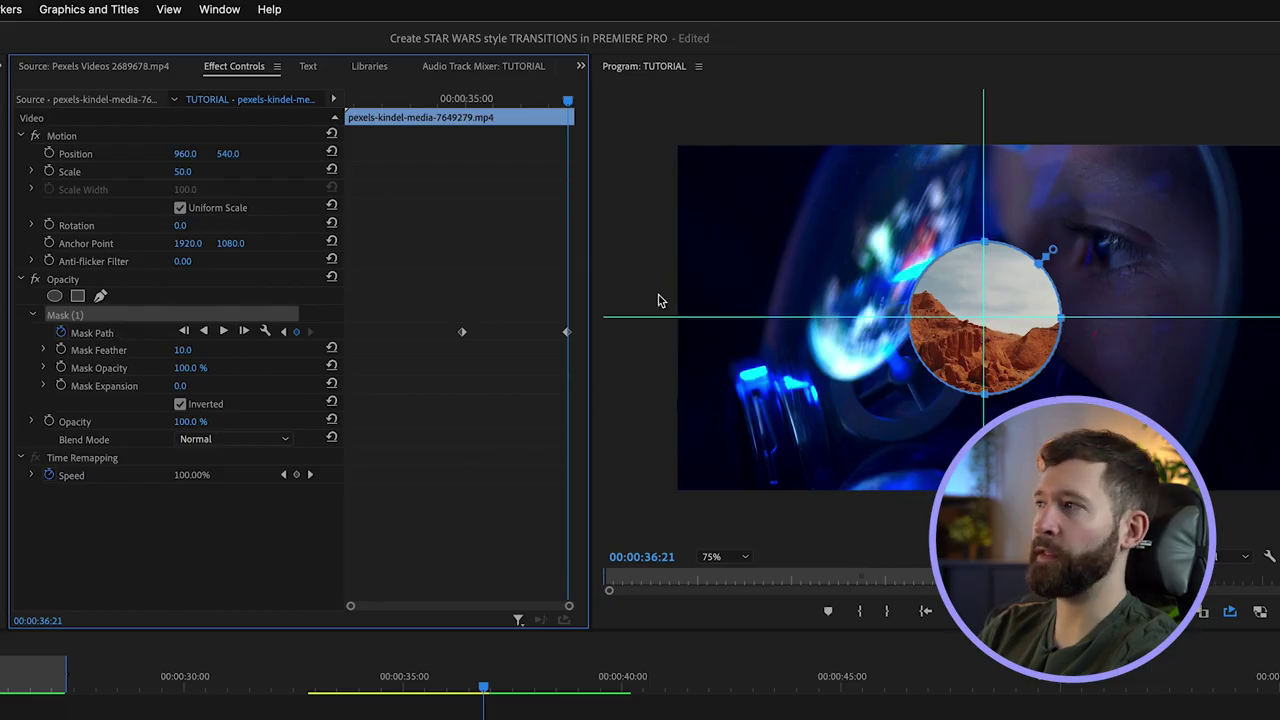
# - At 50% zoom, enlarge the later-keyframe mask far beyond the frame and set Mask Feather to 600
pyautogui.moveTo(984, 242); pyautogui.dragTo(987, 107)
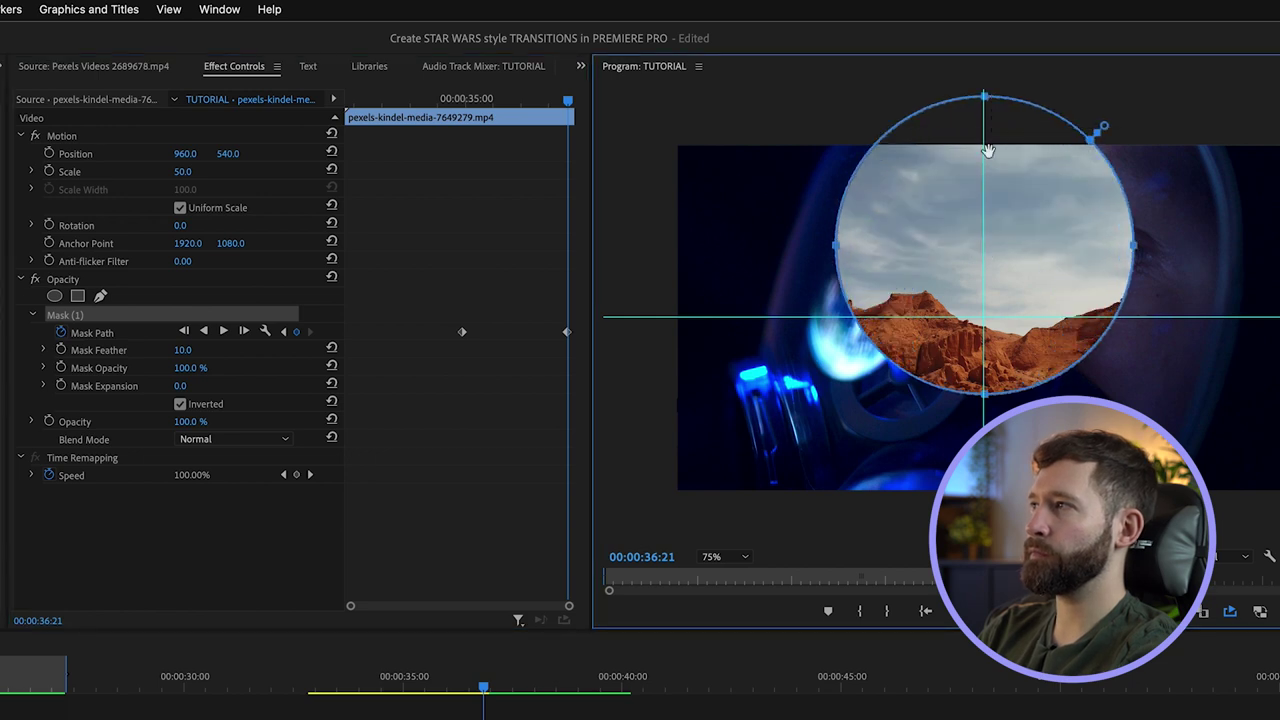
pyautogui.press('-')
pyautogui.moveTo(895, 274); pyautogui.dragTo(748, 340)
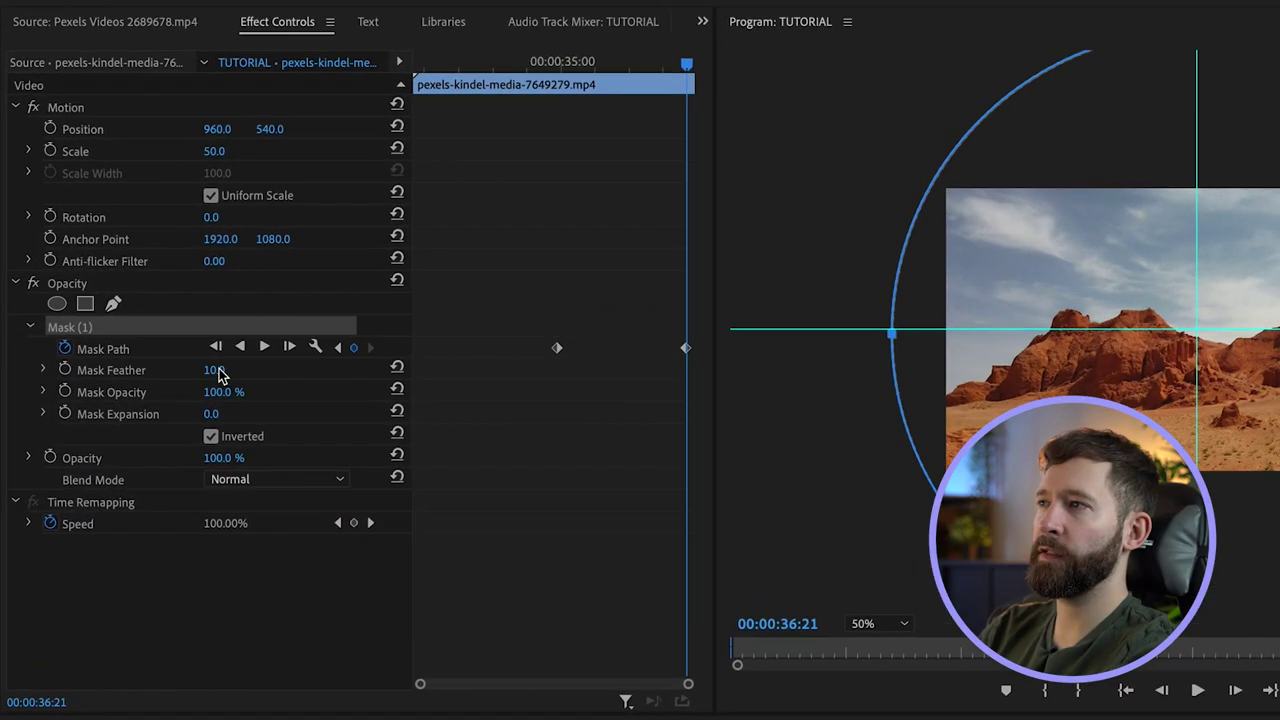
pyautogui.click(218, 370)
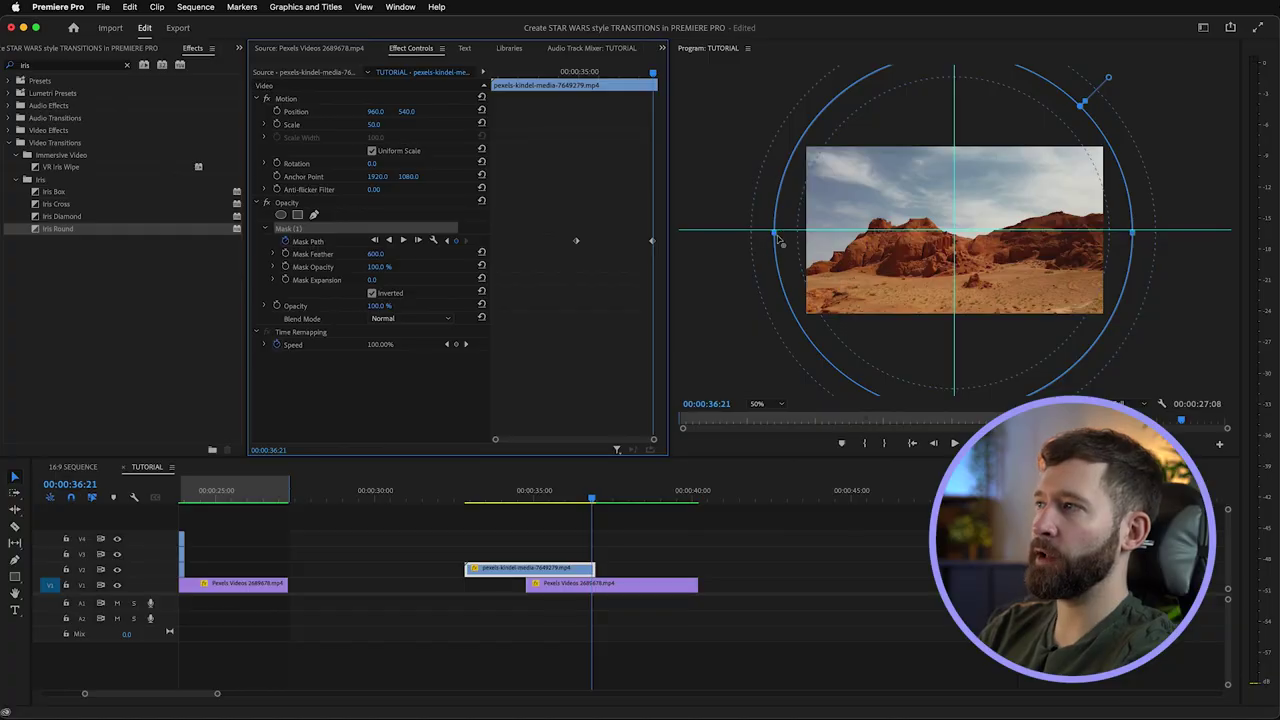
# - Activate the Program monitor to play back the feathered circular wipe into the desert shot
pyautogui.click(777, 240)
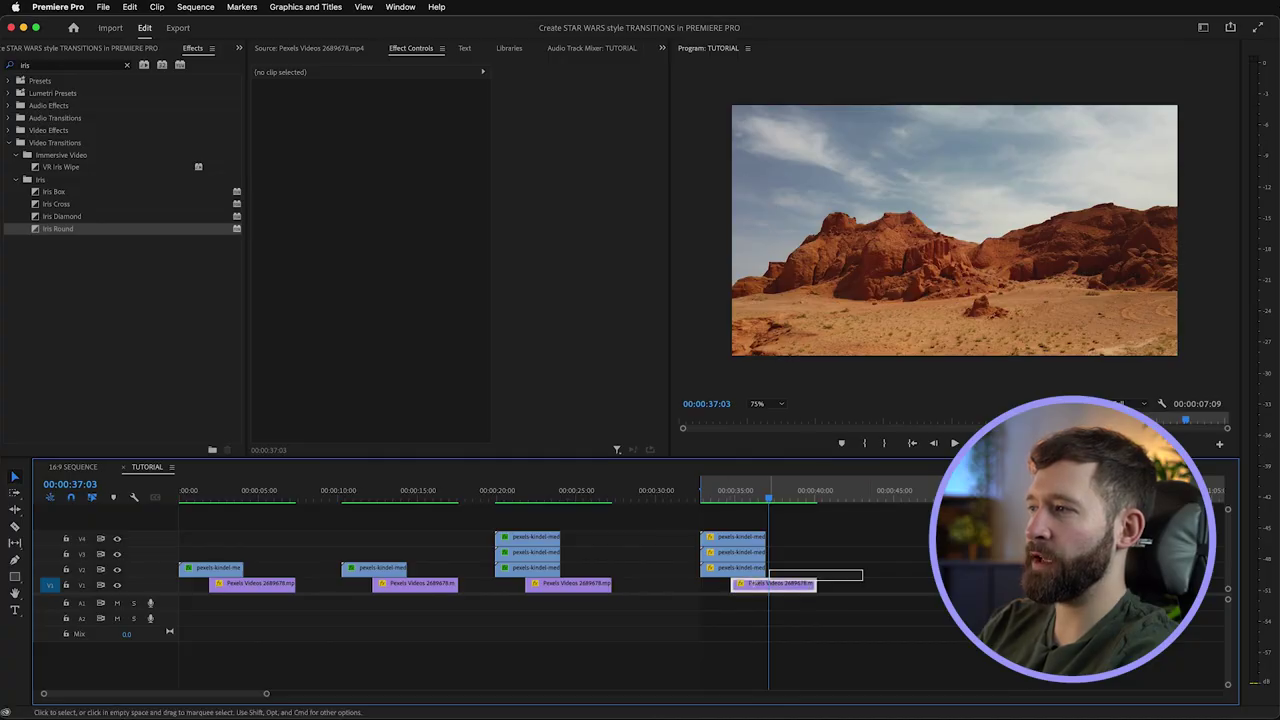
# - Paste the wipe clip near 00:00:48 and slide its later Mask Path keyframe later in time
pyautogui.click(908, 546)
pyautogui.press('super+v')
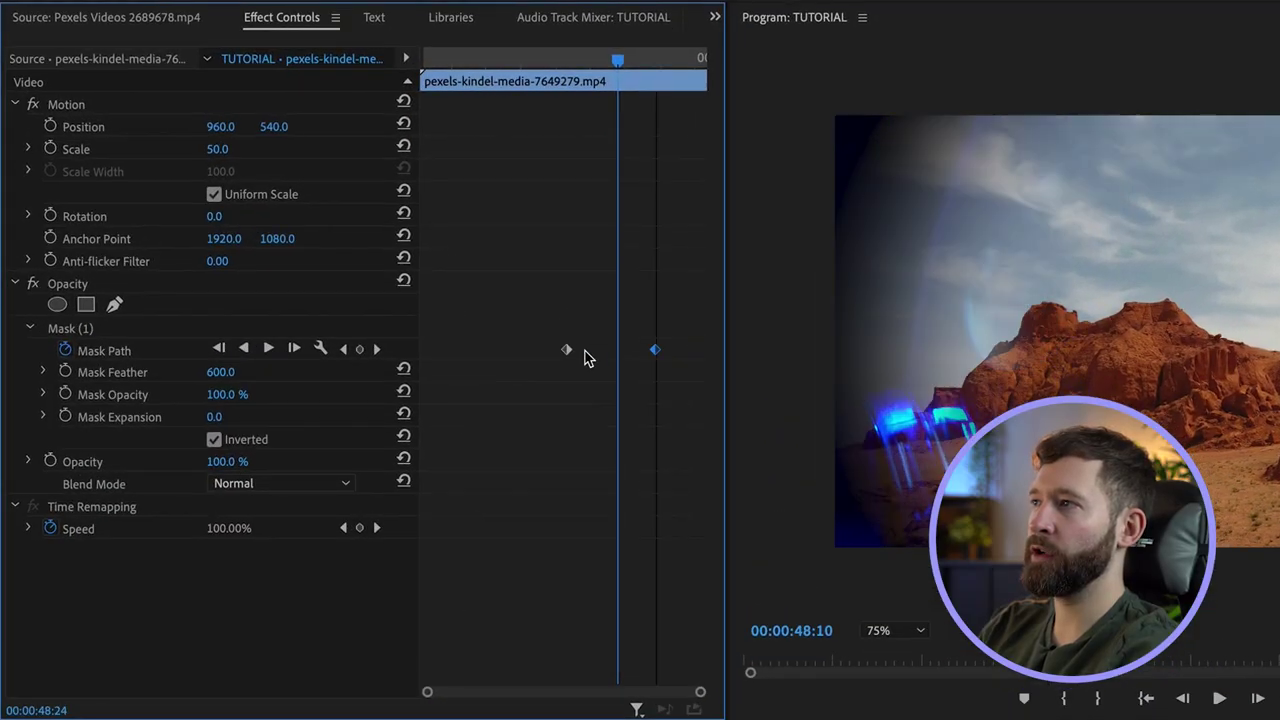
pyautogui.click(551, 350)
pyautogui.moveTo(588, 352); pyautogui.dragTo(681, 352)
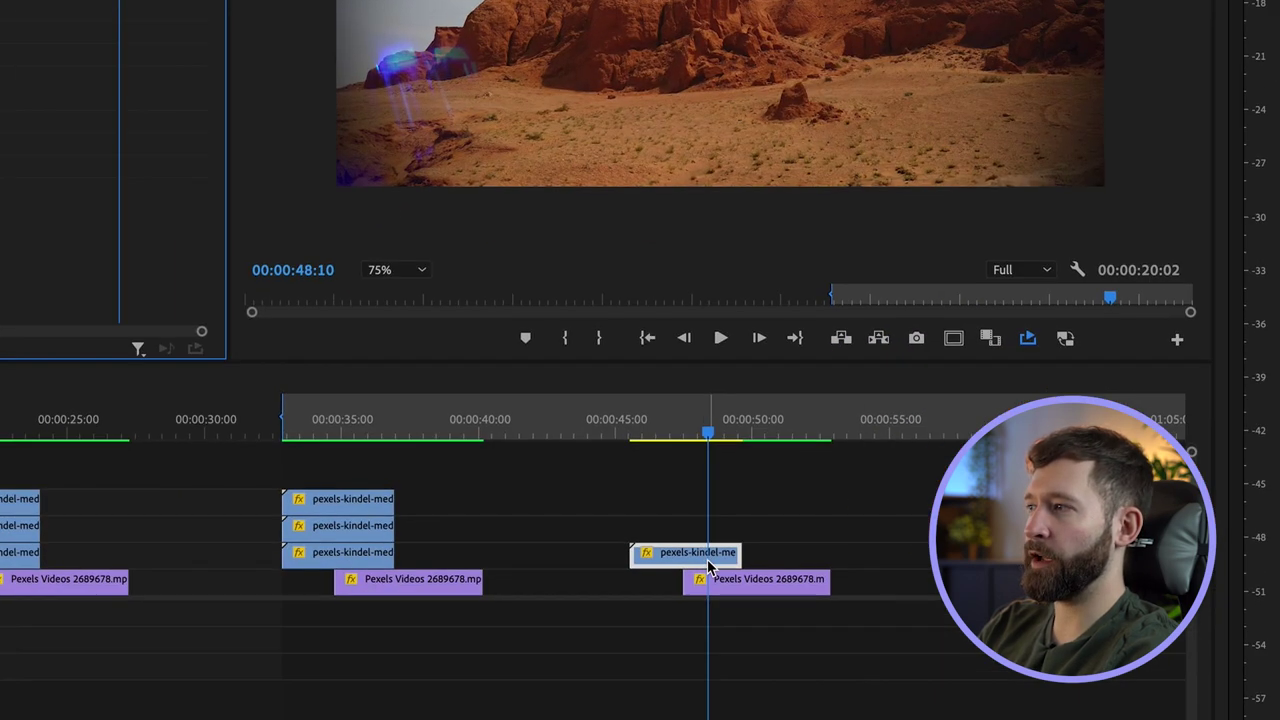
# - Stack the copied clip on a higher track and set both copies' masks to Inverted
pyautogui.moveTo(705, 555); pyautogui.dragTo(706, 528)
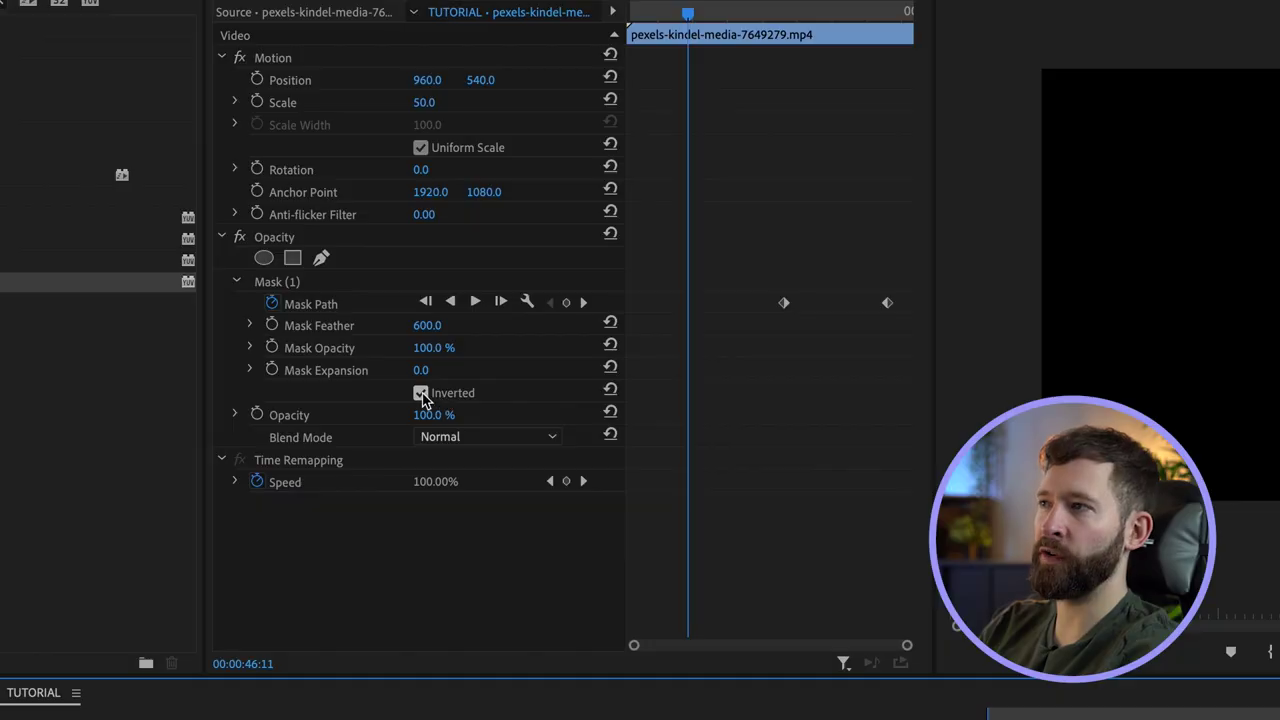
pyautogui.click(420, 393)
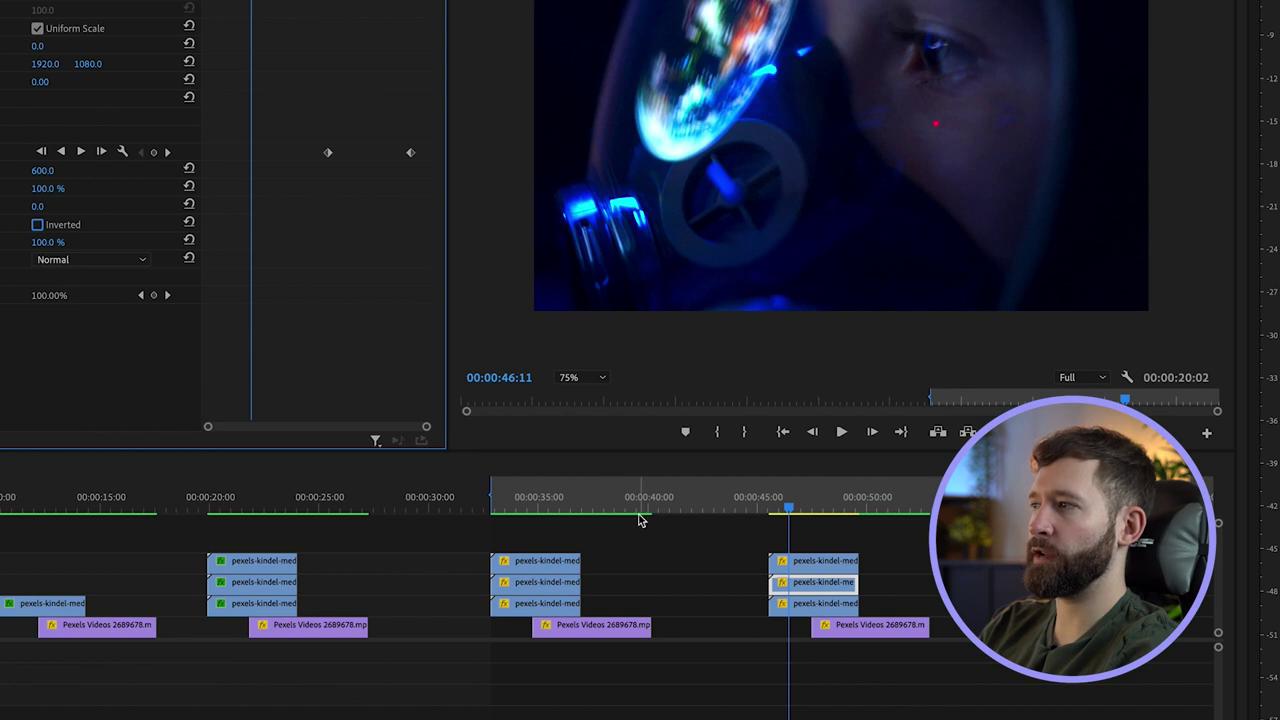
pyautogui.click(841, 604)
pyautogui.click(38, 225)
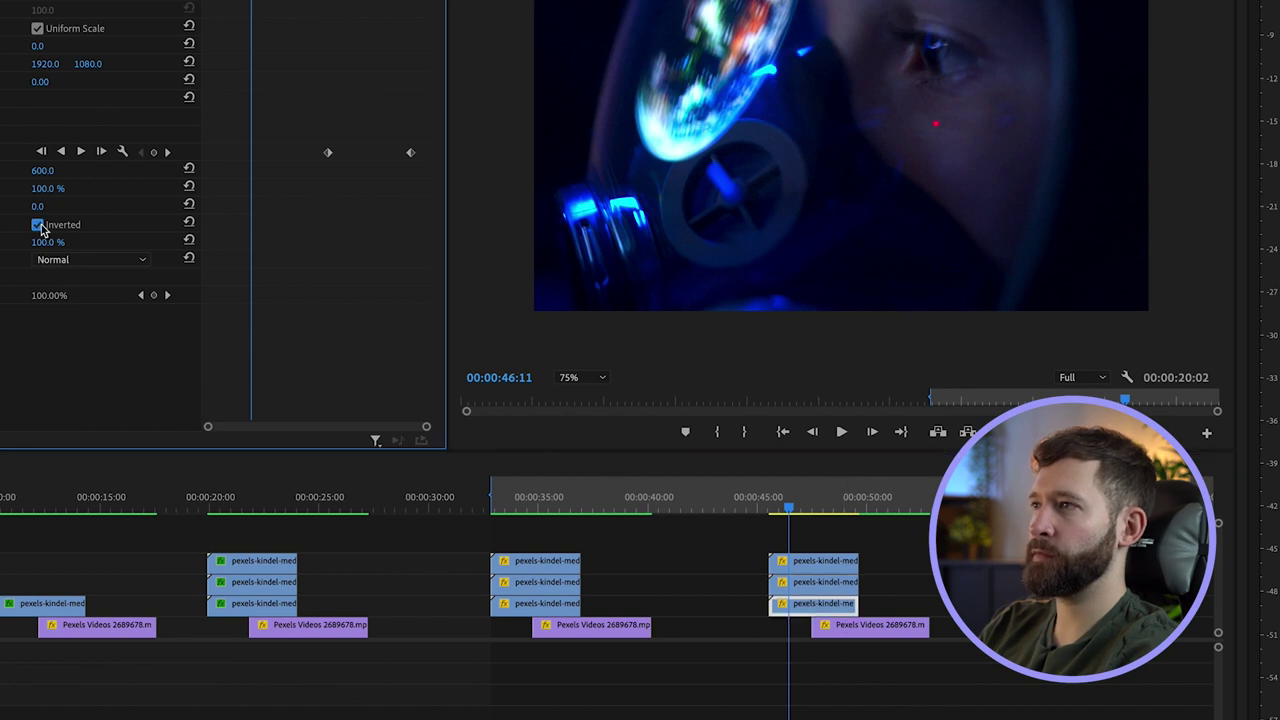